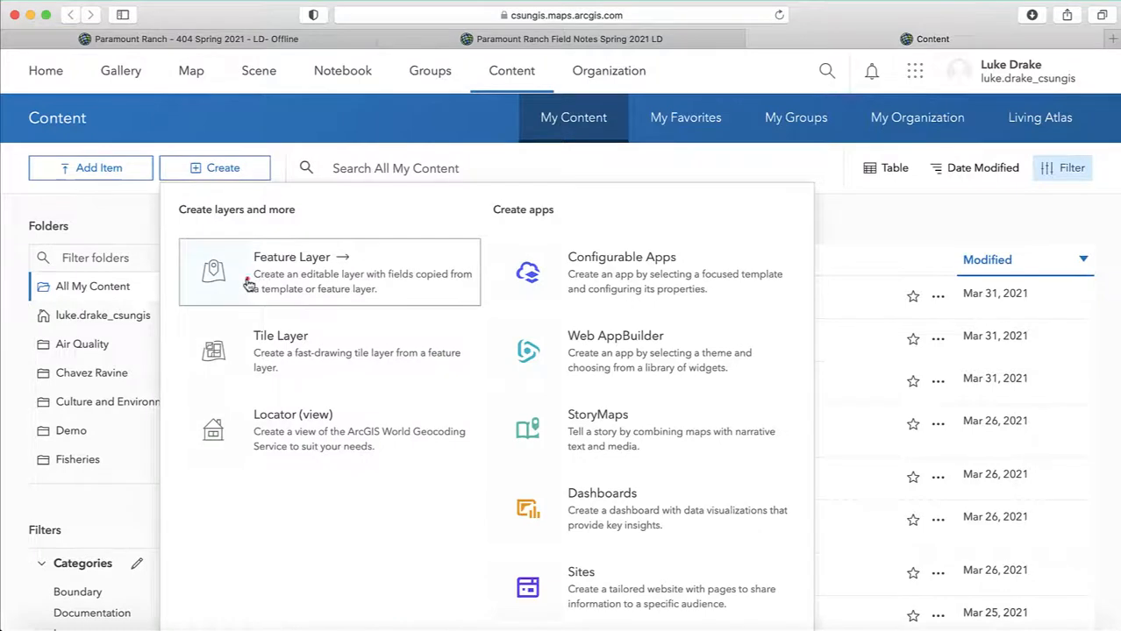
- Start creating a feature layer from the Field Notes template in the Environment category
left_click(248, 279)
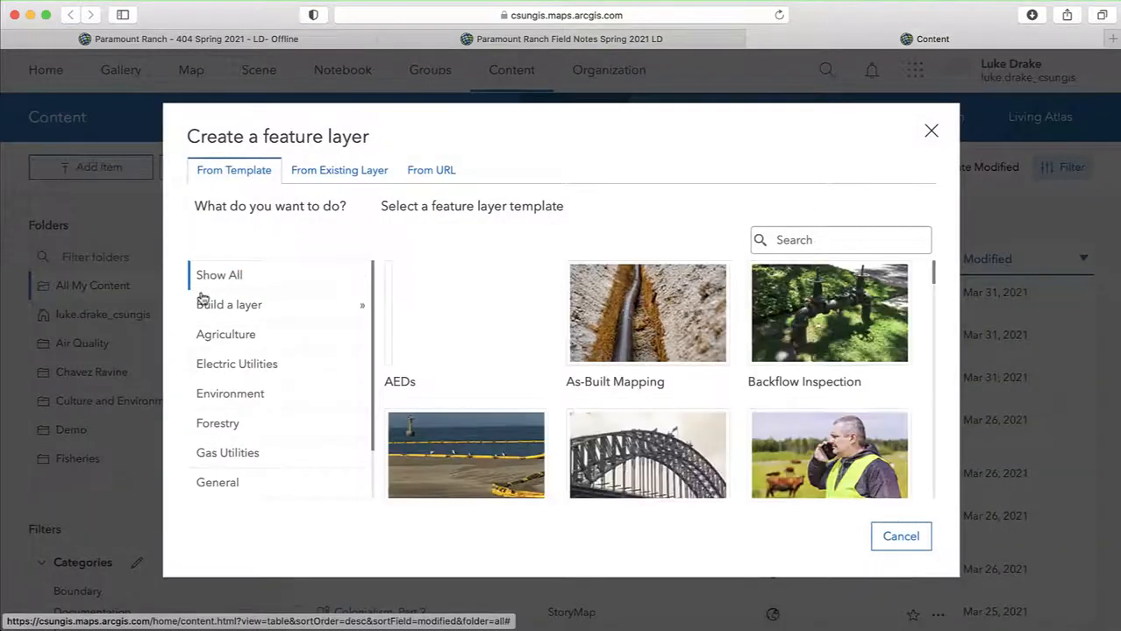
left_click(261, 304)
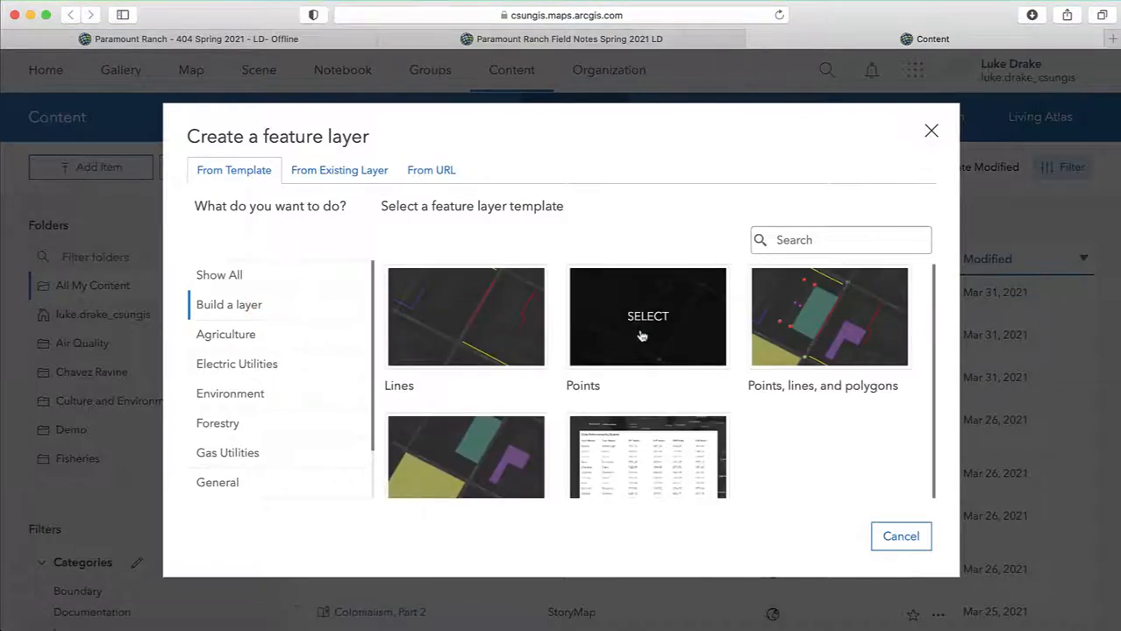
scroll(524, 400, "down", 1)
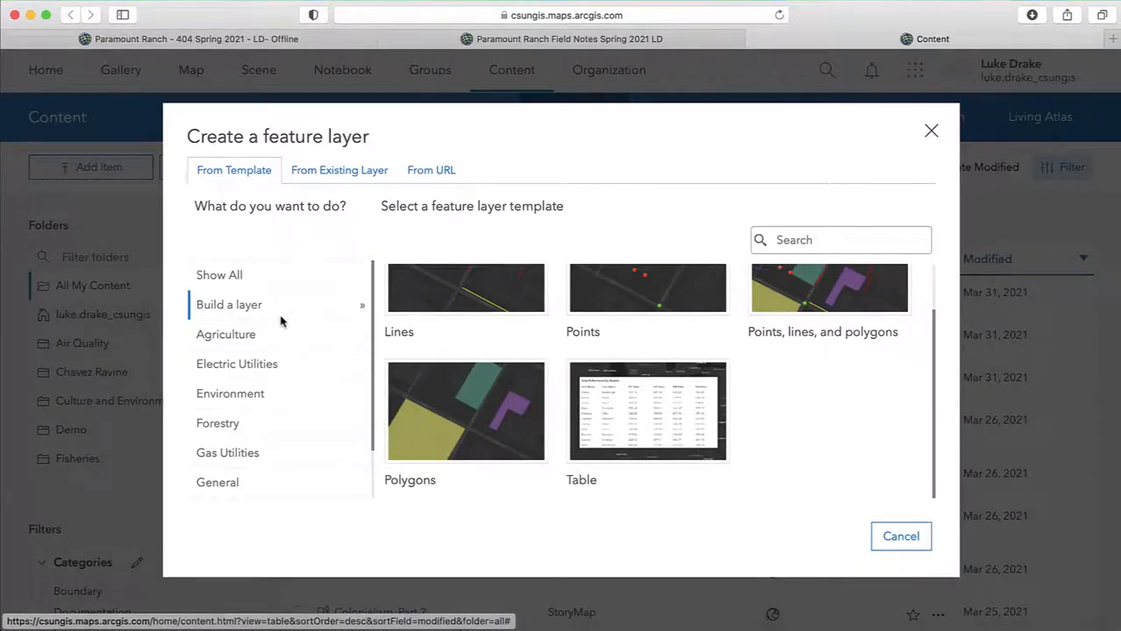
left_click(246, 396)
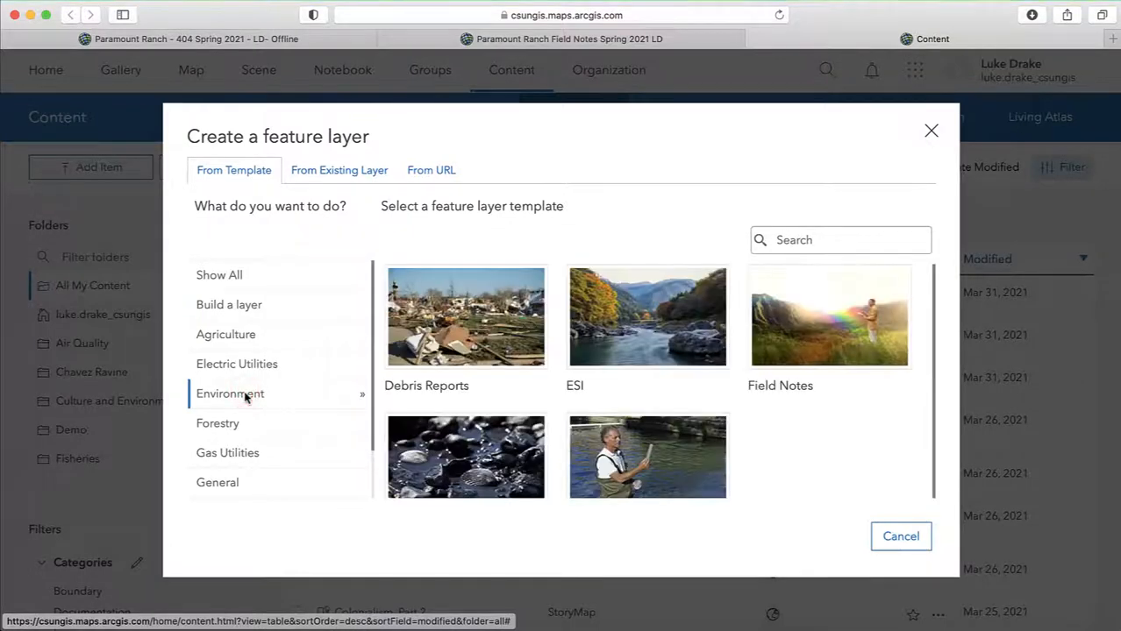
left_click(816, 338)
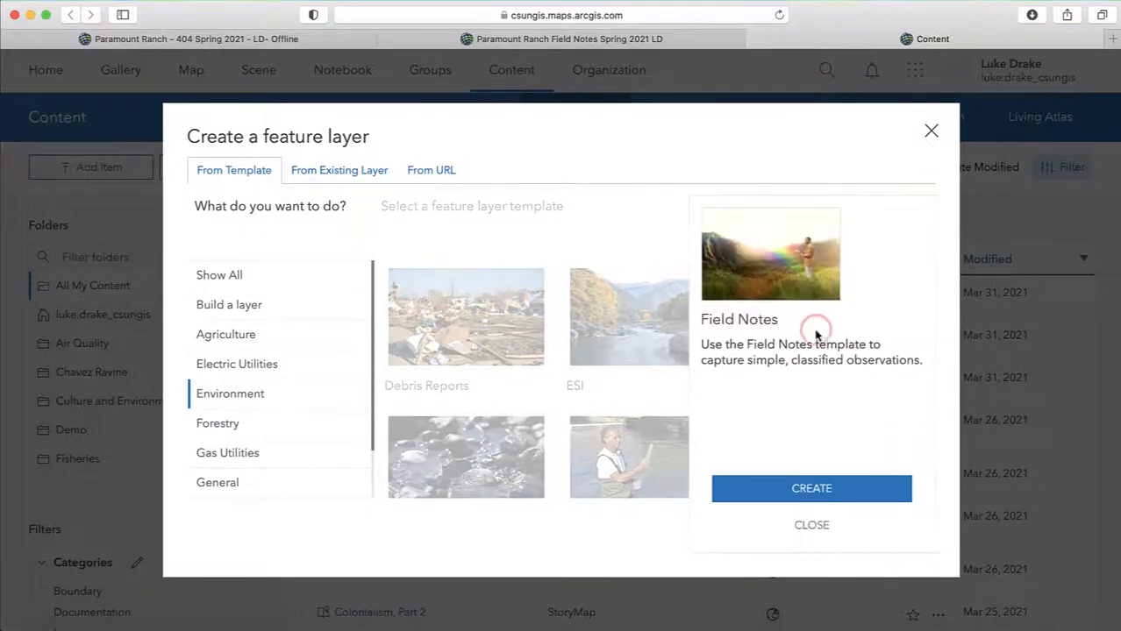
left_click(764, 493)
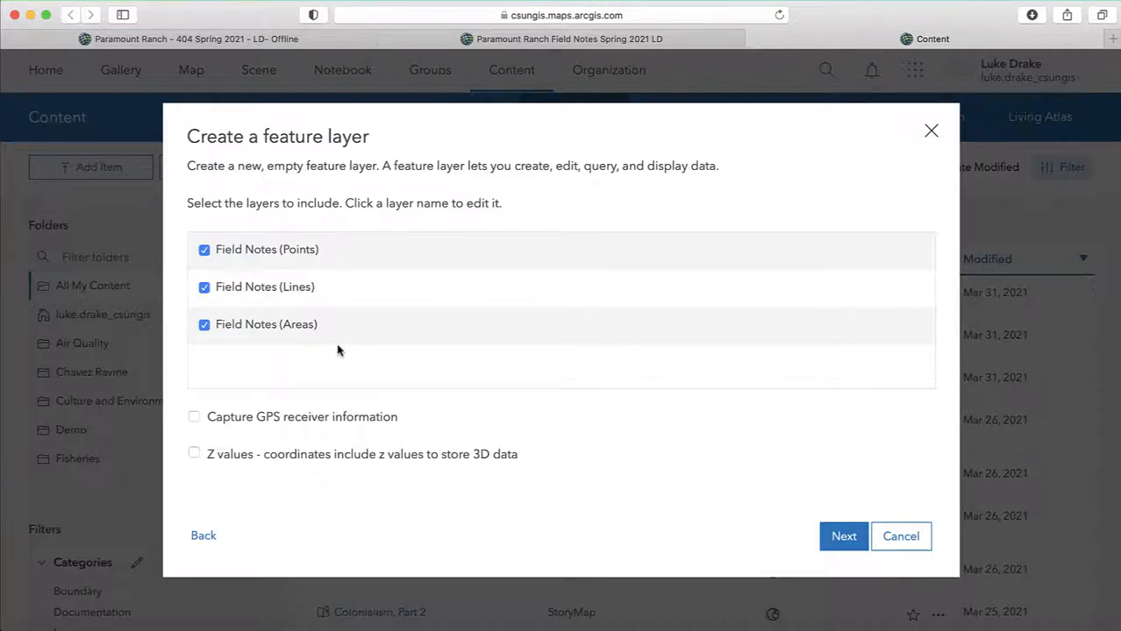
- Enable capturing GPS receiver information and set the new layer's map extent around the Los Angeles area
left_click(194, 417)
left_click(842, 536)
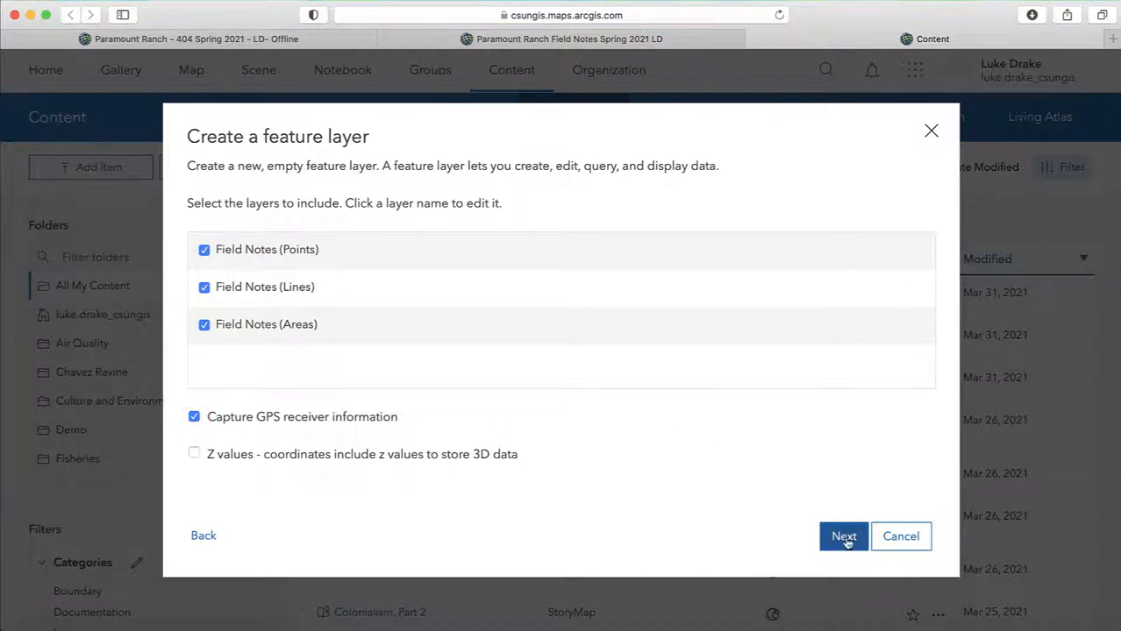
left_click_drag(267, 332, 603, 302)
left_click(216, 223)
left_click(216, 224)
left_click_drag(399, 297, 476, 299)
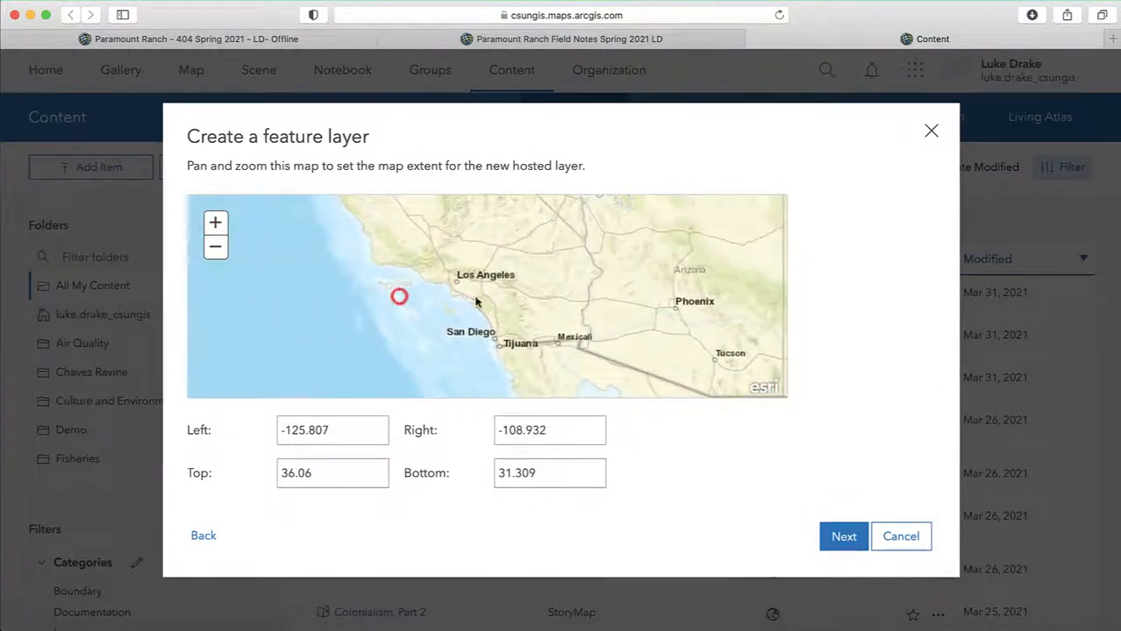
left_click(215, 224)
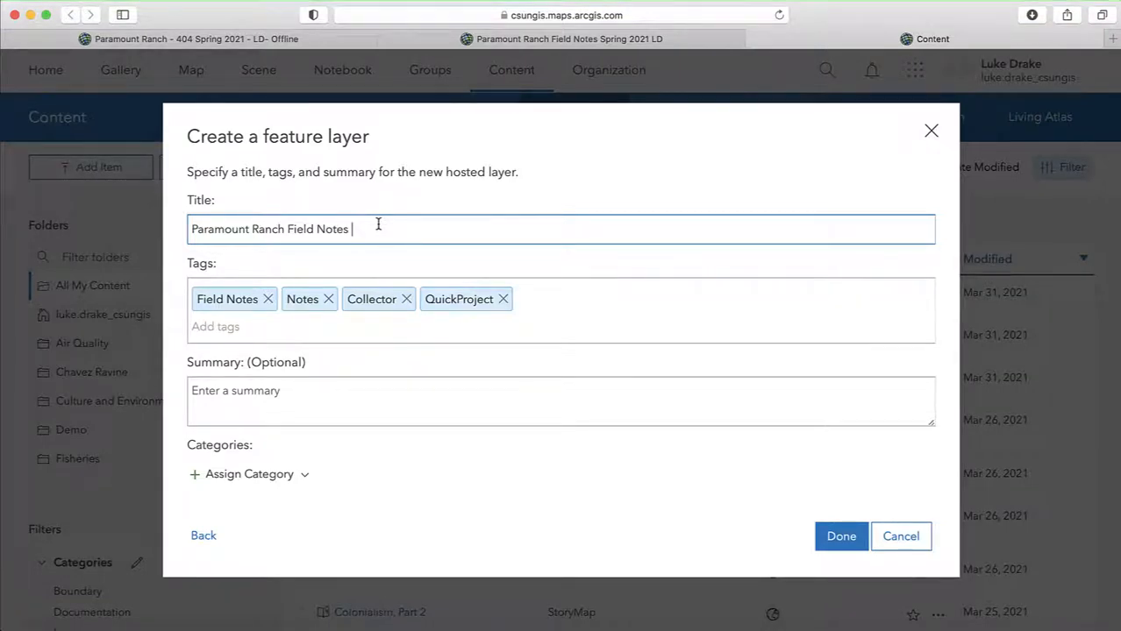
- Title the new feature layer "Paramount Ranch Field Notes Spring 2021 LD"
type("LD")
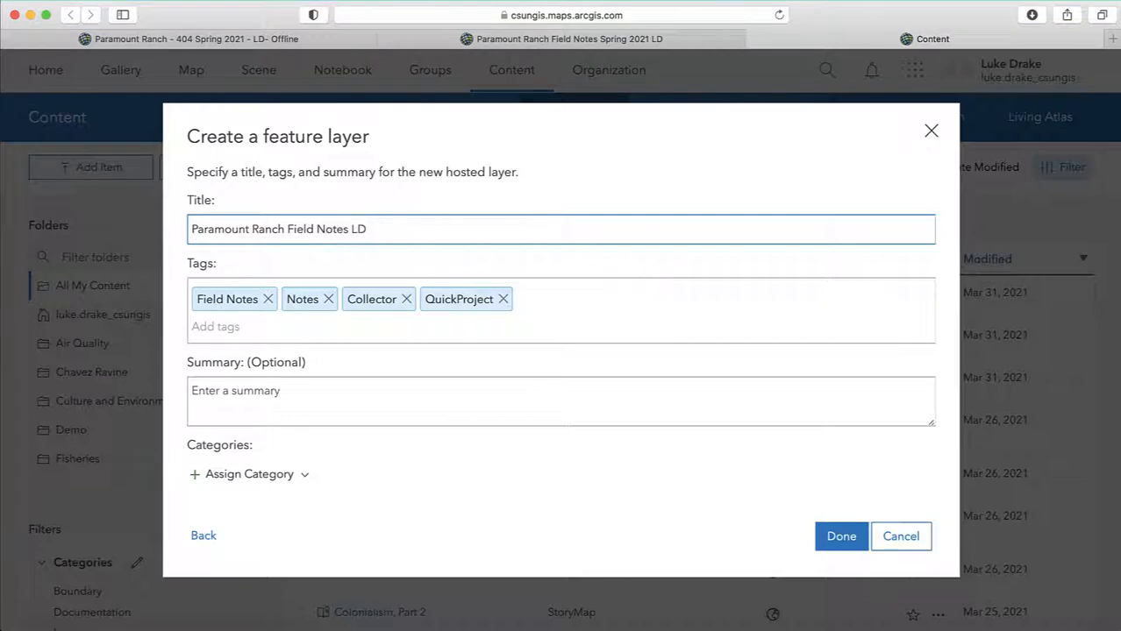
key("BackSpace")
key("BackSpace")
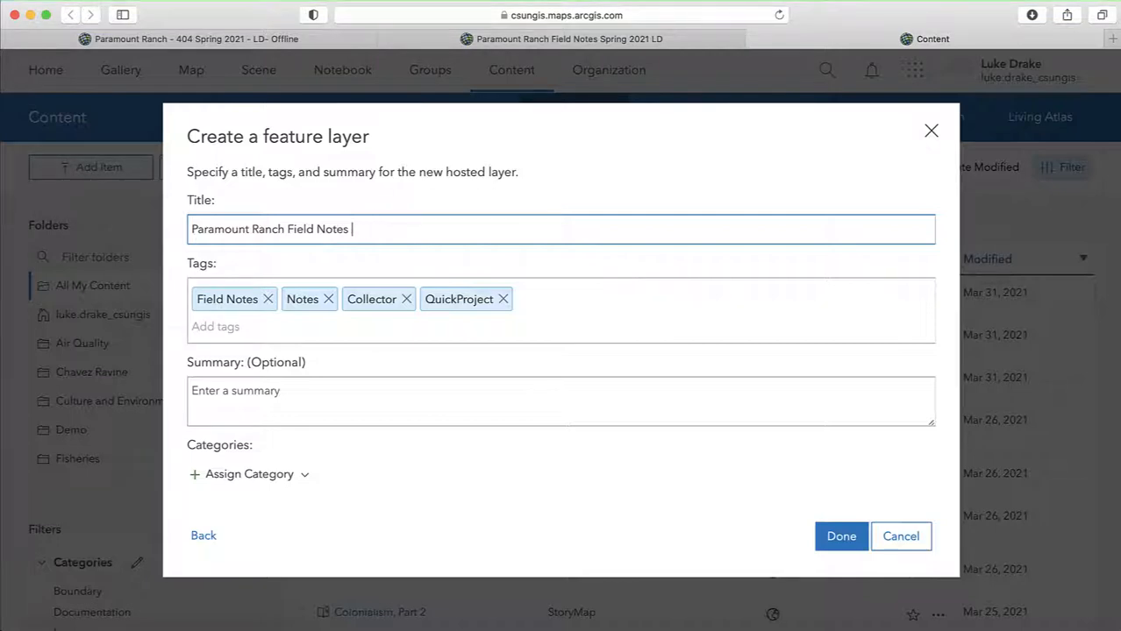
type("Spring 20")
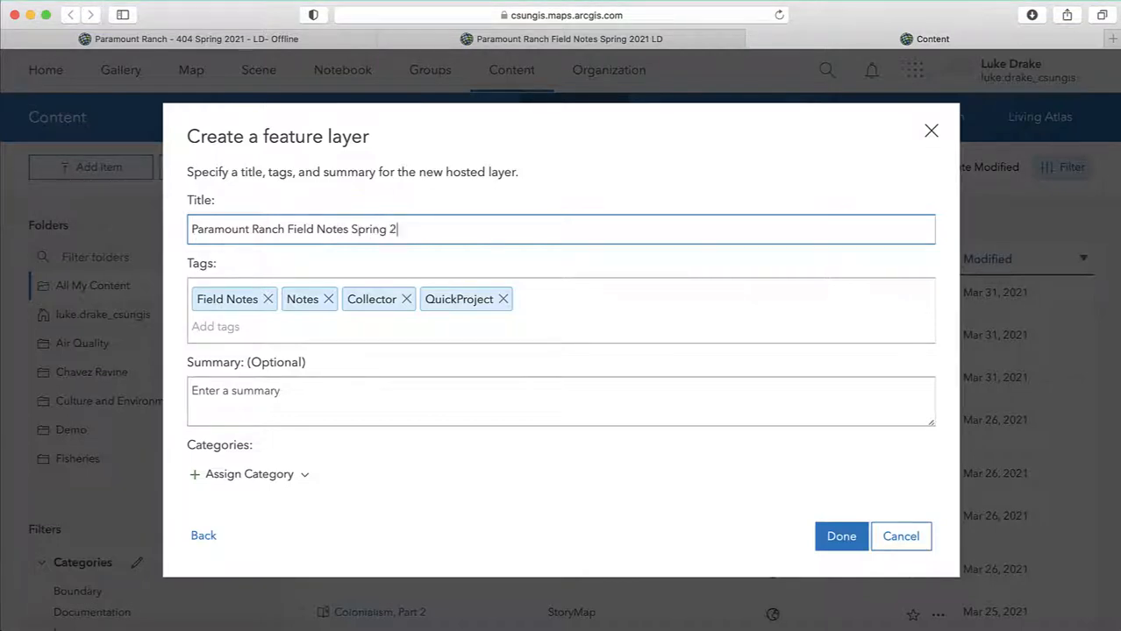
type("21 LD")
- Replace all of the template's tags with the single tag 404, and cancel creating the feature layer
left_click(503, 299)
left_click(404, 300)
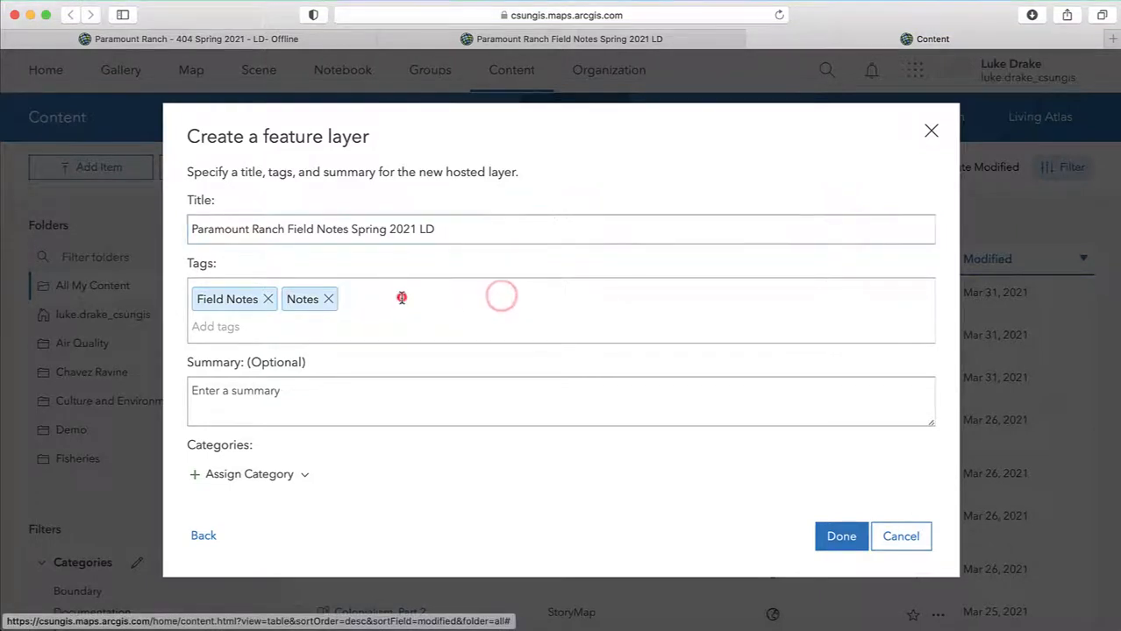
left_click(328, 299)
left_click(267, 299)
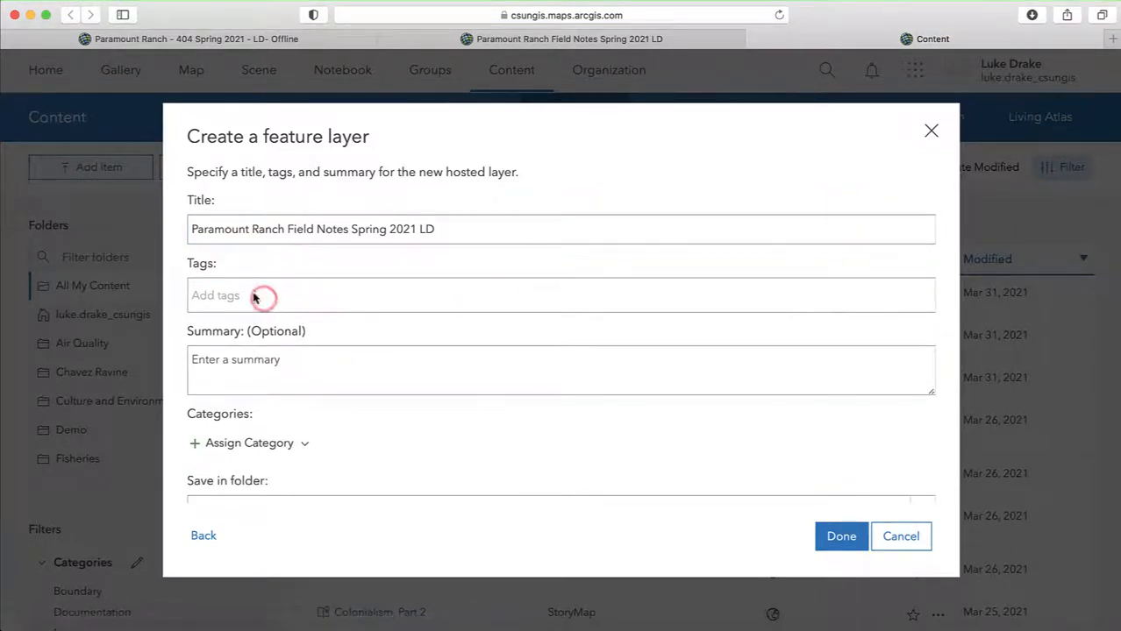
left_click(252, 299)
type("404")
key("Return")
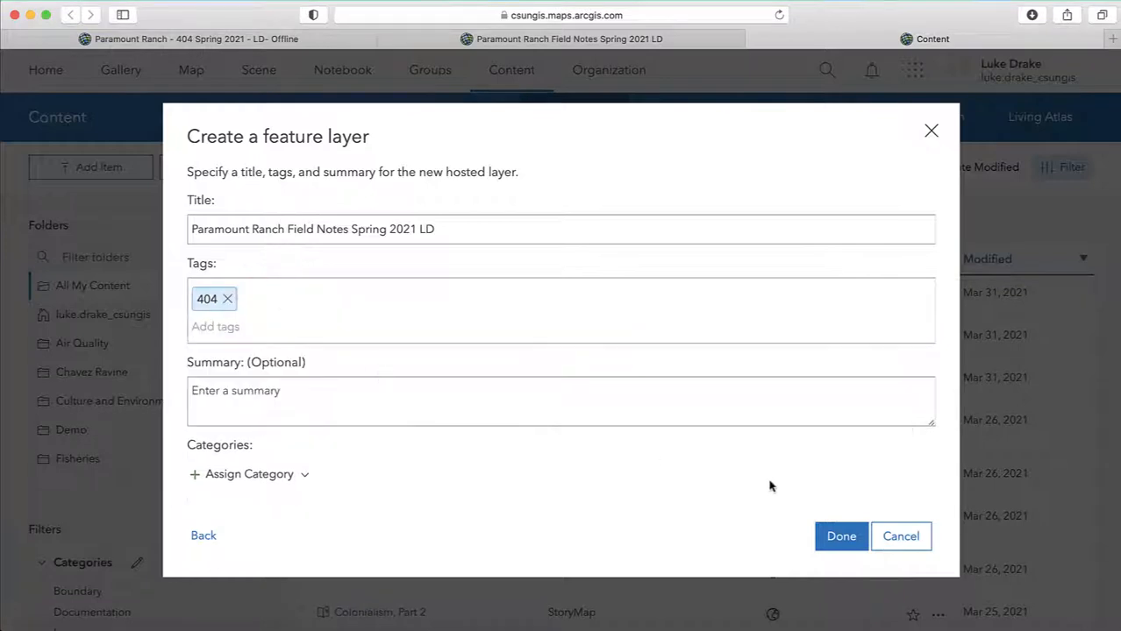
left_click(899, 537)
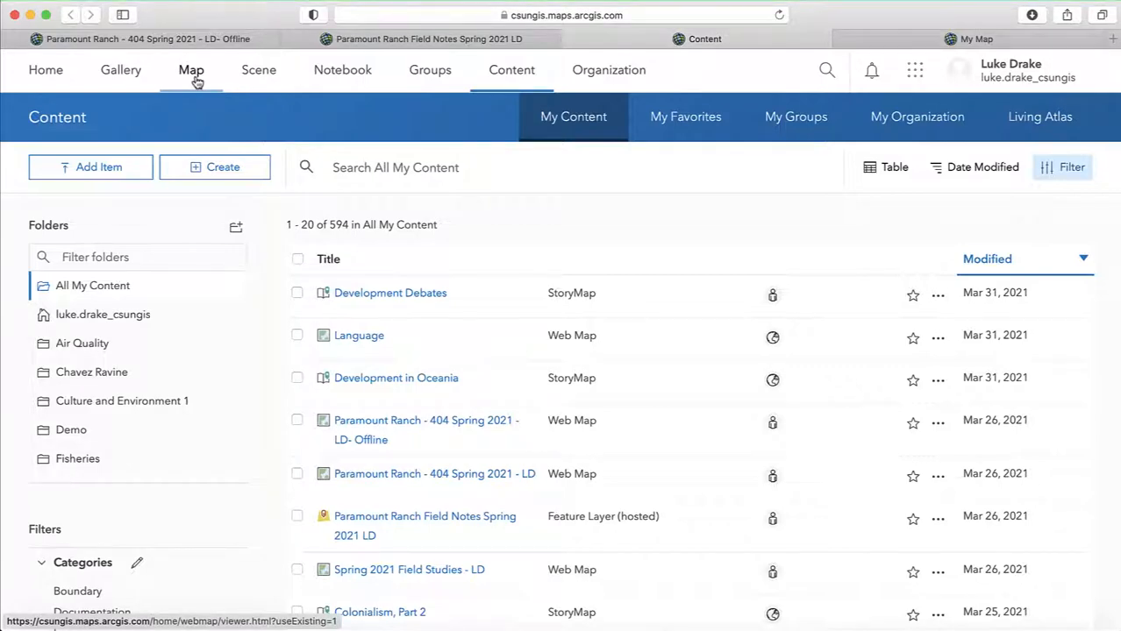
- Switch to the blank My Map and bring the Agoura Hills area, northwest of Los Angeles, into view
left_click(896, 39)
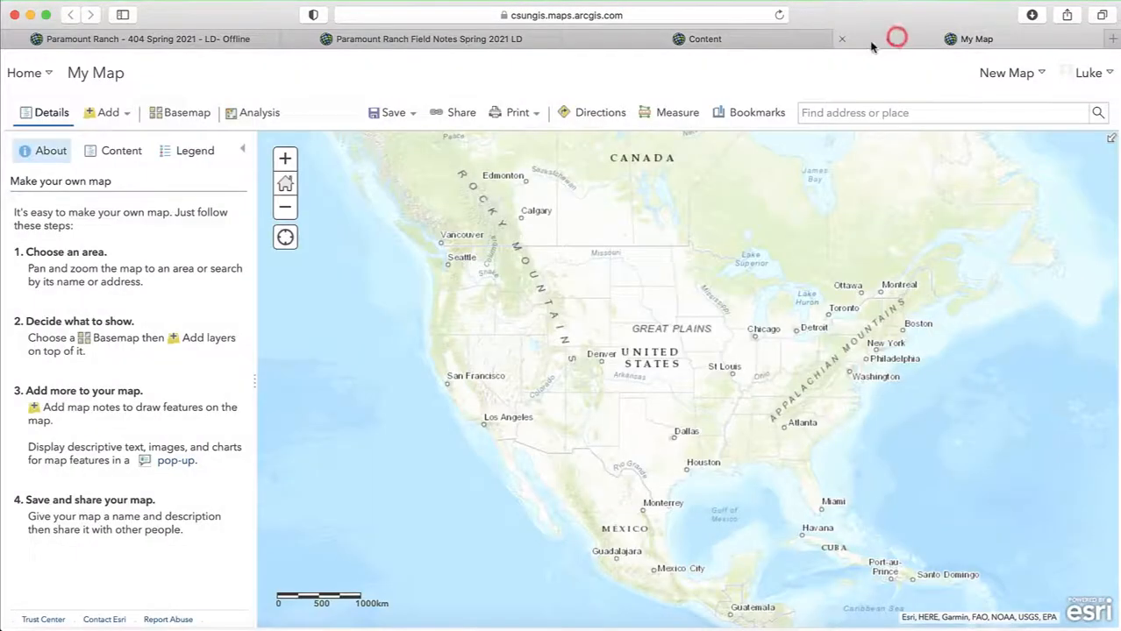
left_click_drag(486, 422, 617, 298)
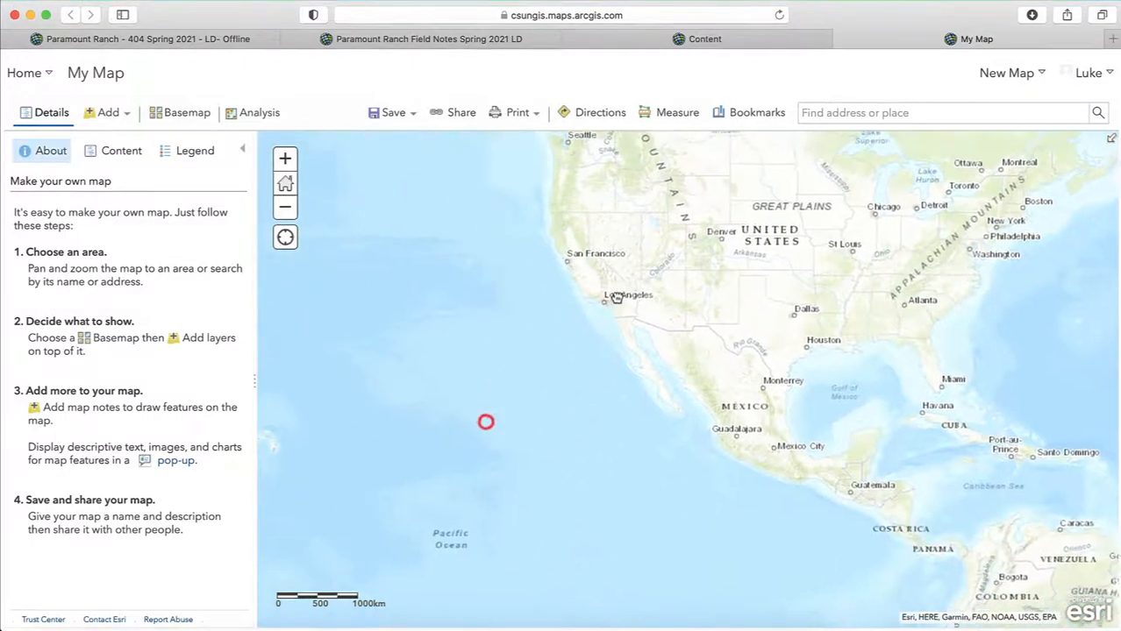
scroll(616, 302, "up", 5)
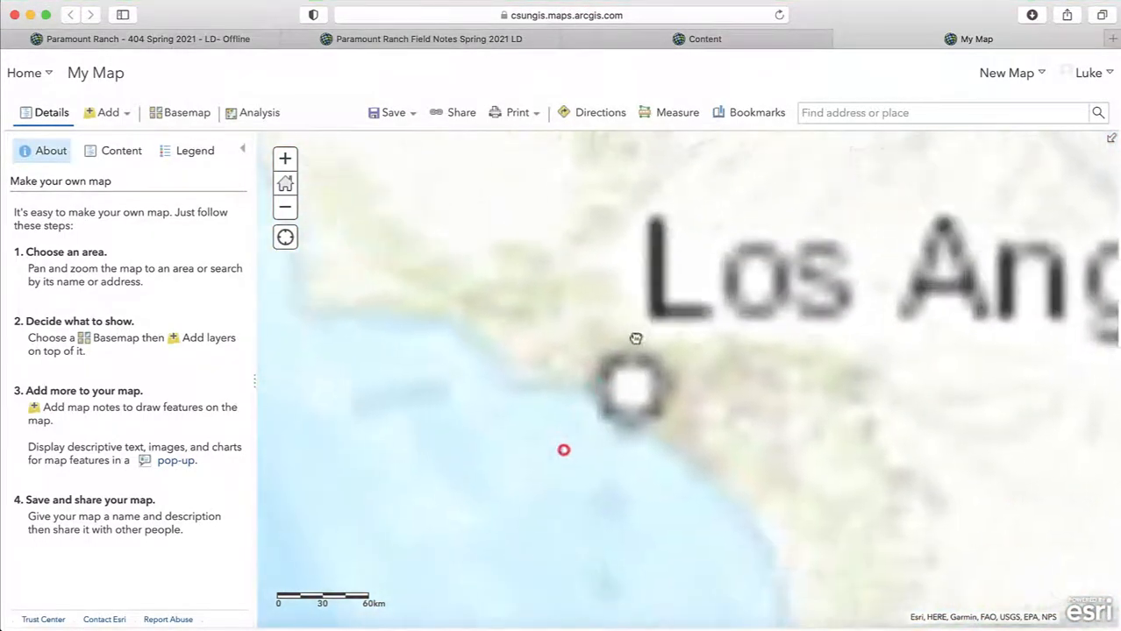
scroll(577, 372, "up", 4)
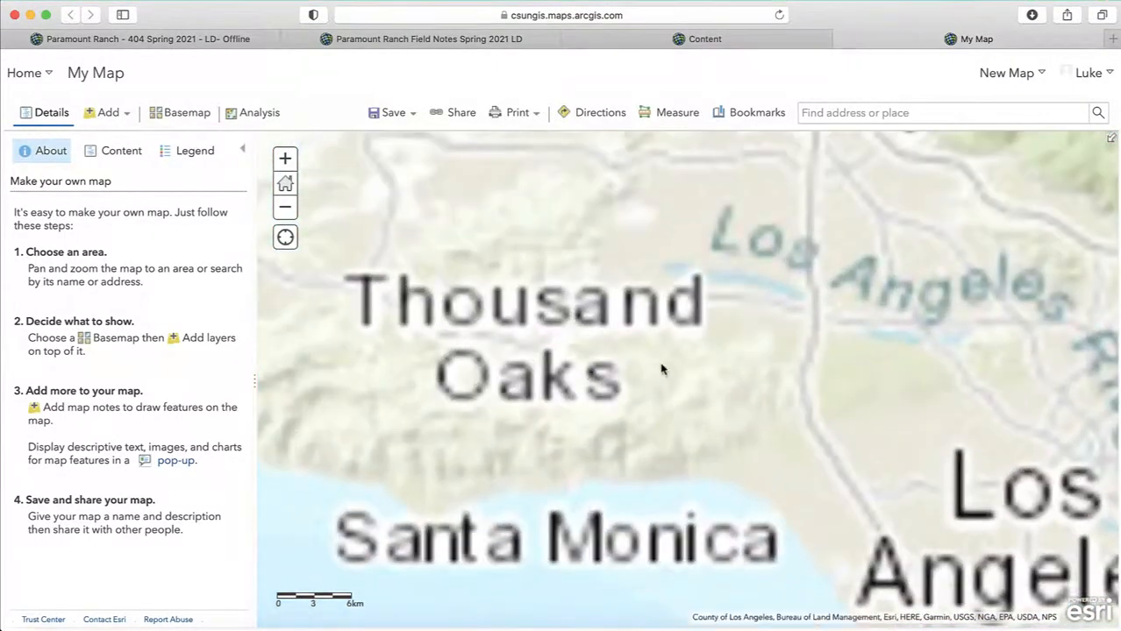
left_click_drag(633, 345, 678, 357)
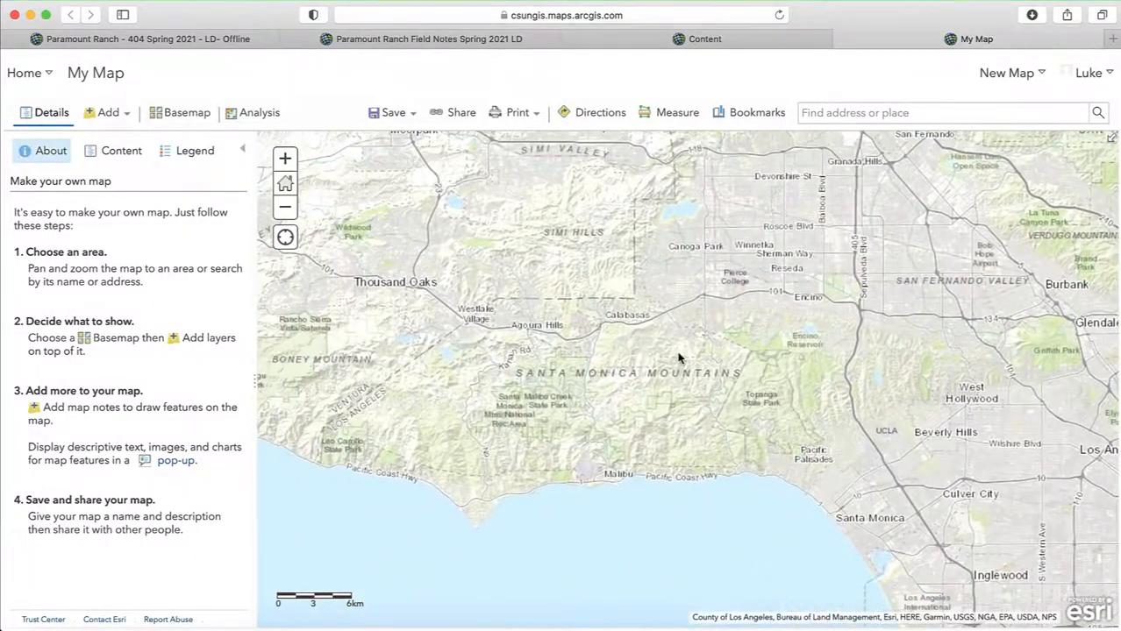
scroll(613, 375, "up", 2)
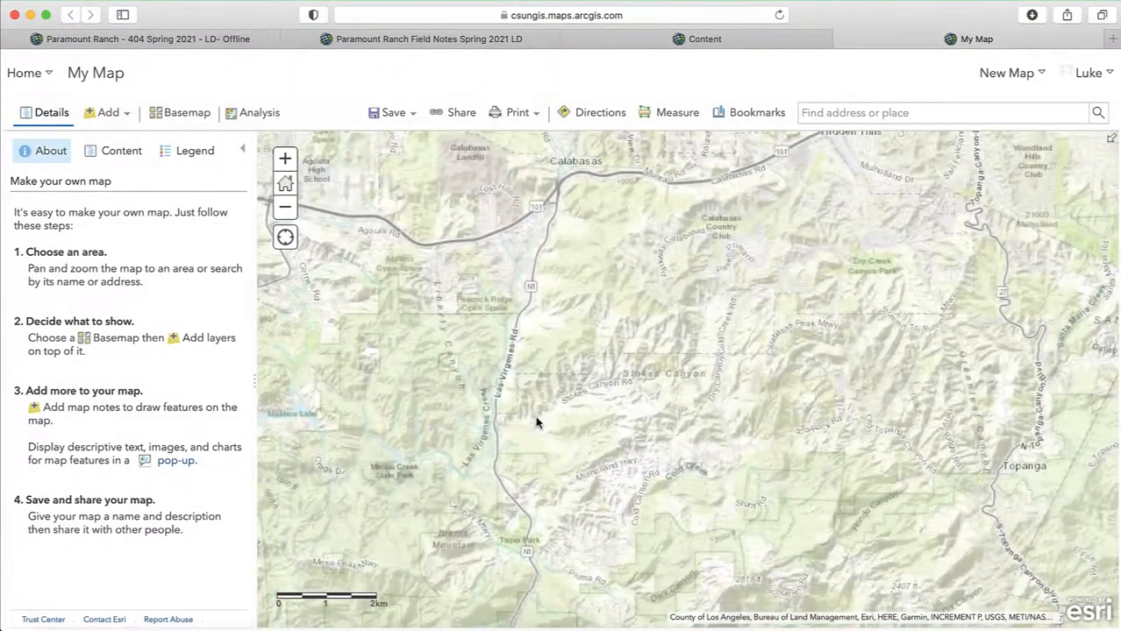
left_click_drag(537, 421, 681, 315)
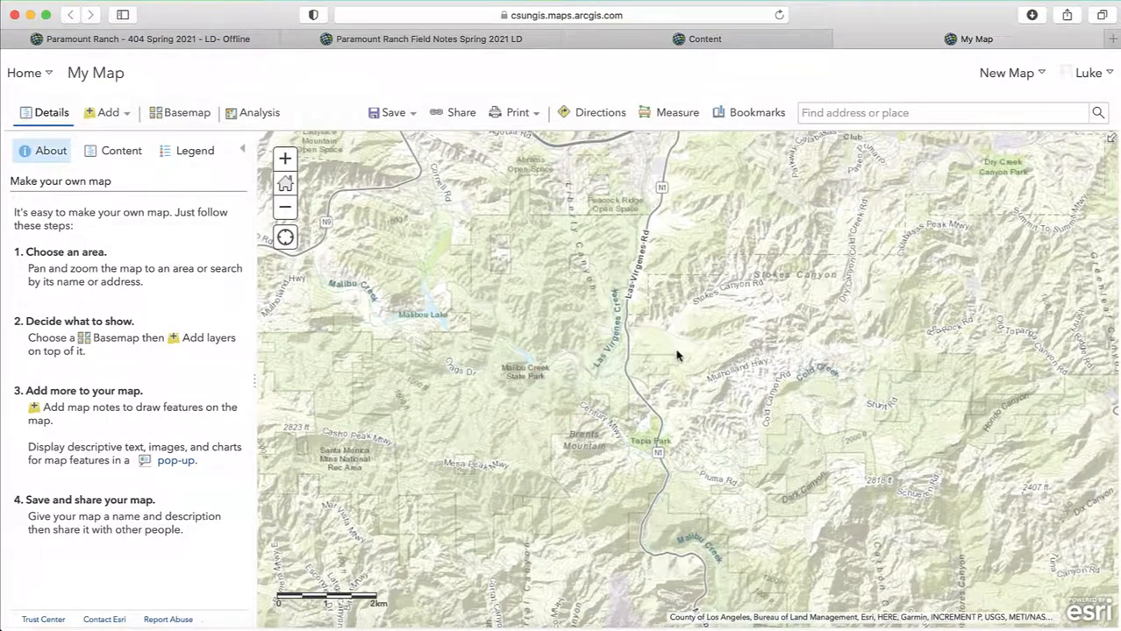
left_click_drag(671, 433, 664, 467)
left_click_drag(675, 275, 566, 430)
left_click_drag(481, 388, 725, 366)
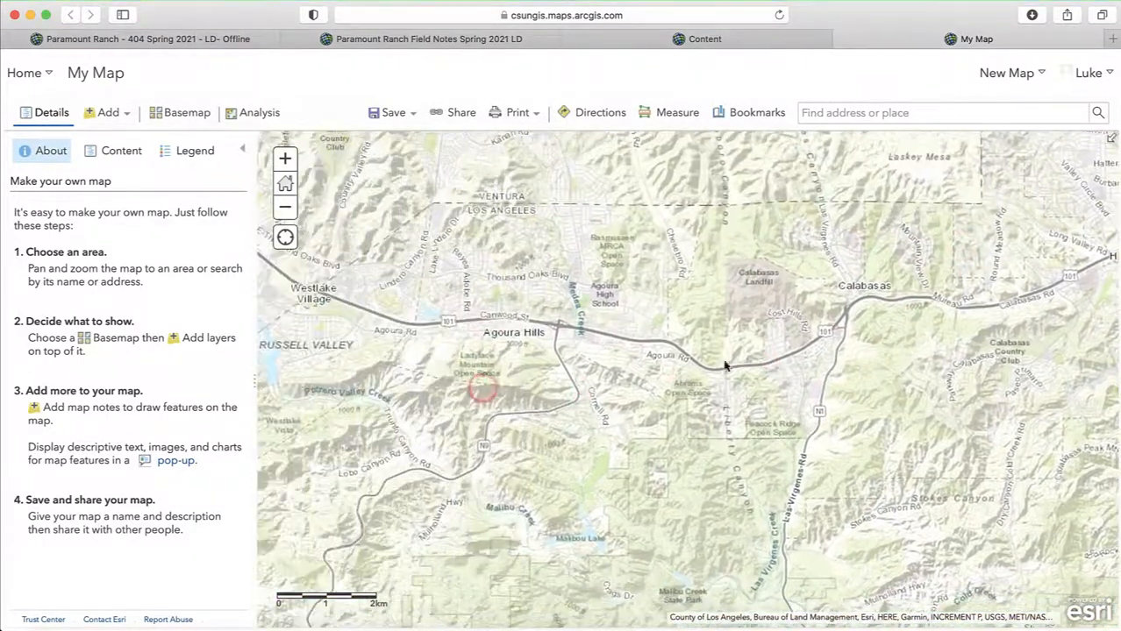
- Frame the map on Paramount Ranch, showing the area from Wagon Road down to Malibou Lake
scroll(581, 363, "up", 3)
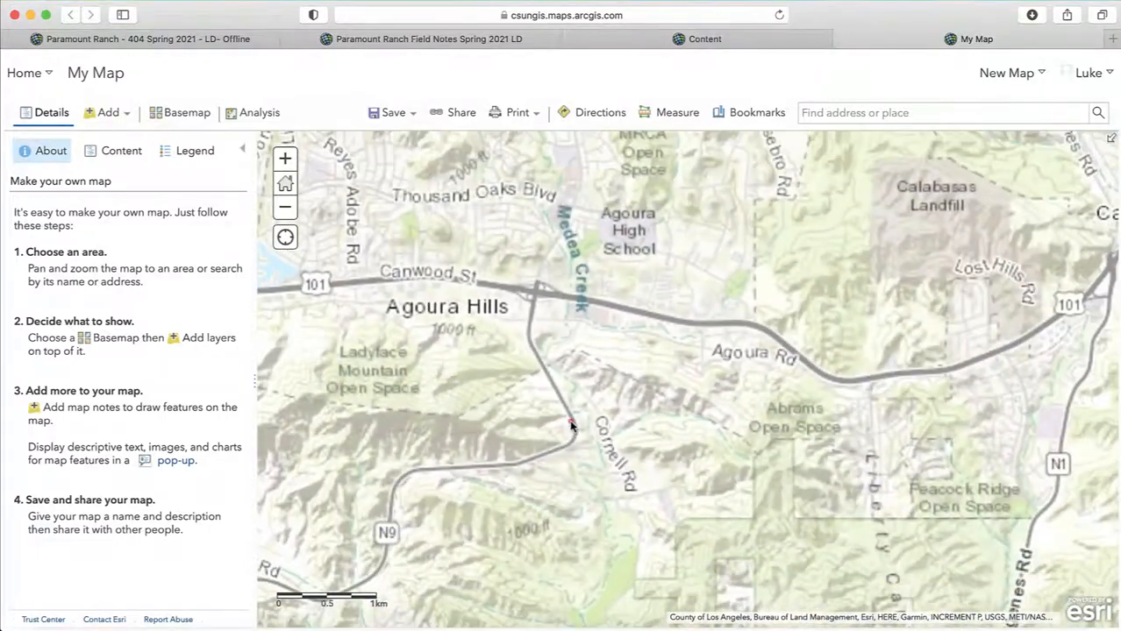
left_click_drag(571, 422, 605, 342)
scroll(605, 399, "up", 3)
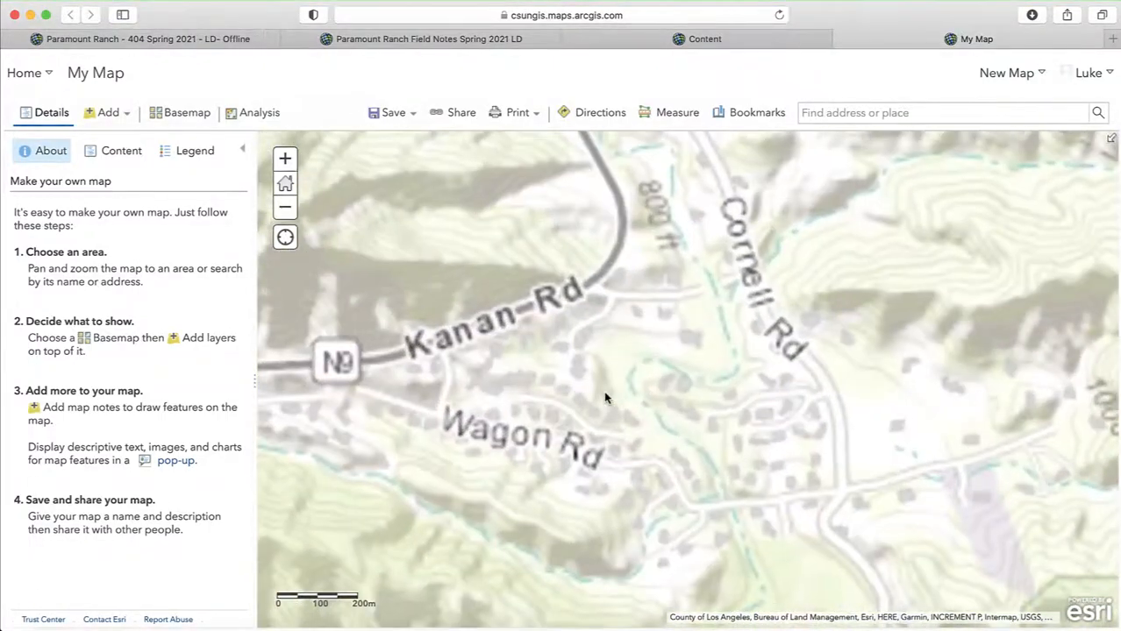
left_click_drag(644, 210, 494, 203)
left_click_drag(628, 451, 550, 151)
left_click_drag(555, 390, 708, 185)
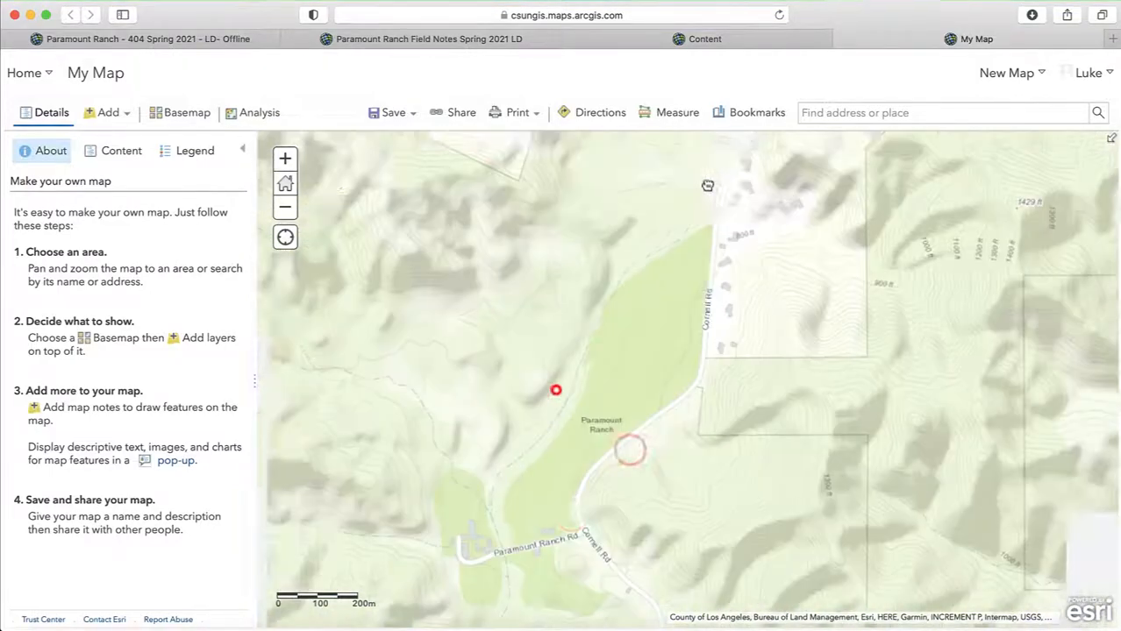
left_click(578, 318)
left_click(285, 207)
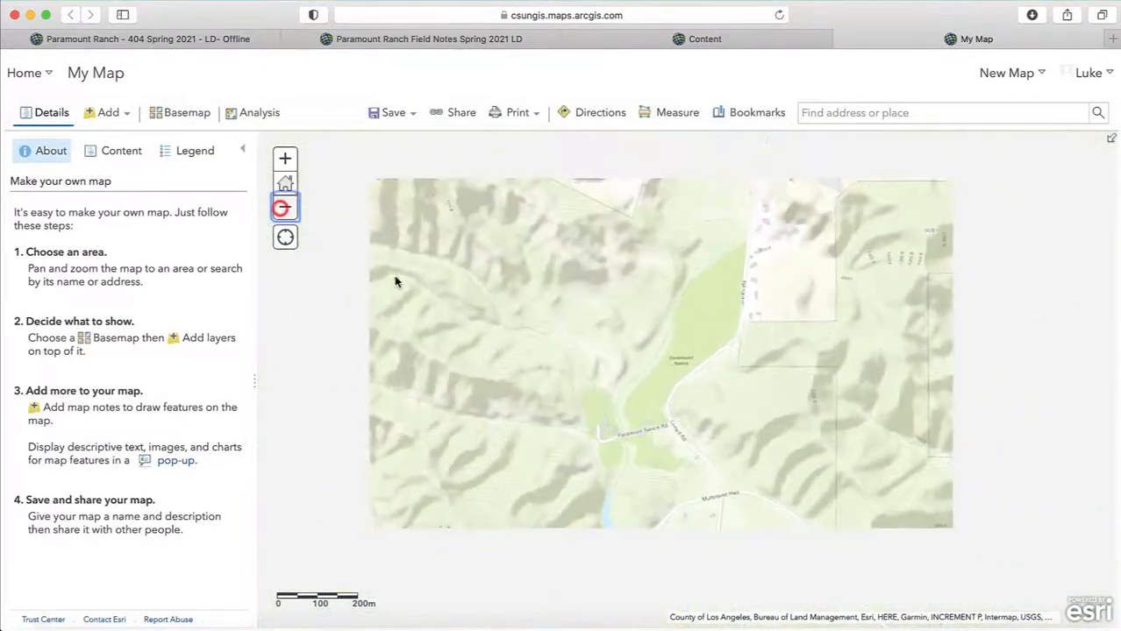
left_click_drag(523, 325, 457, 283)
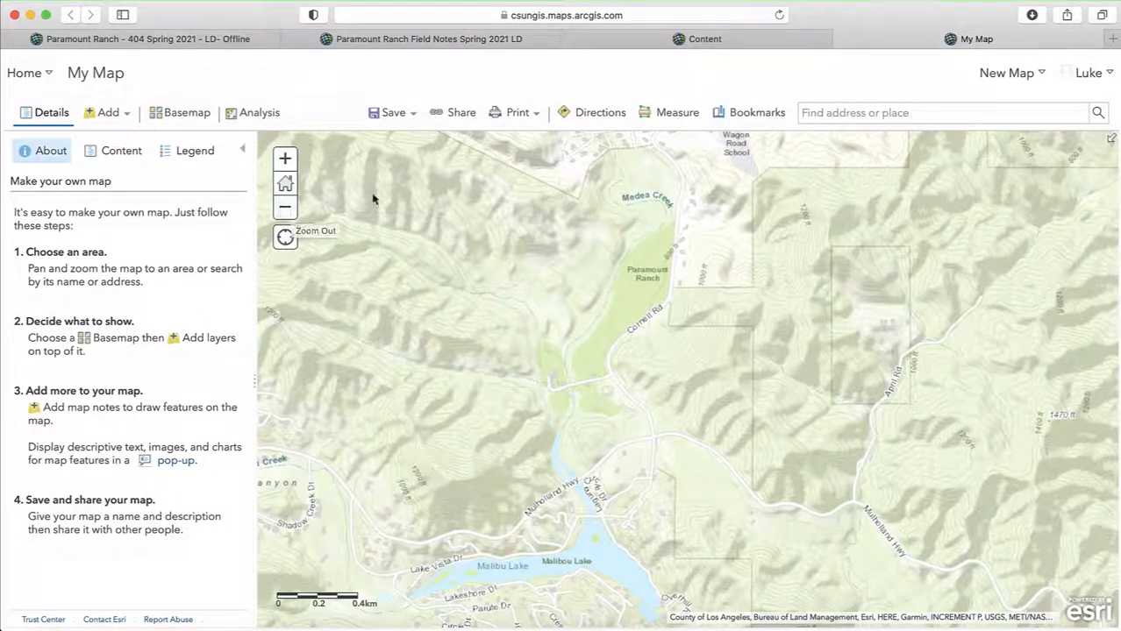
left_click_drag(374, 194, 429, 248)
left_click_drag(529, 305, 536, 291)
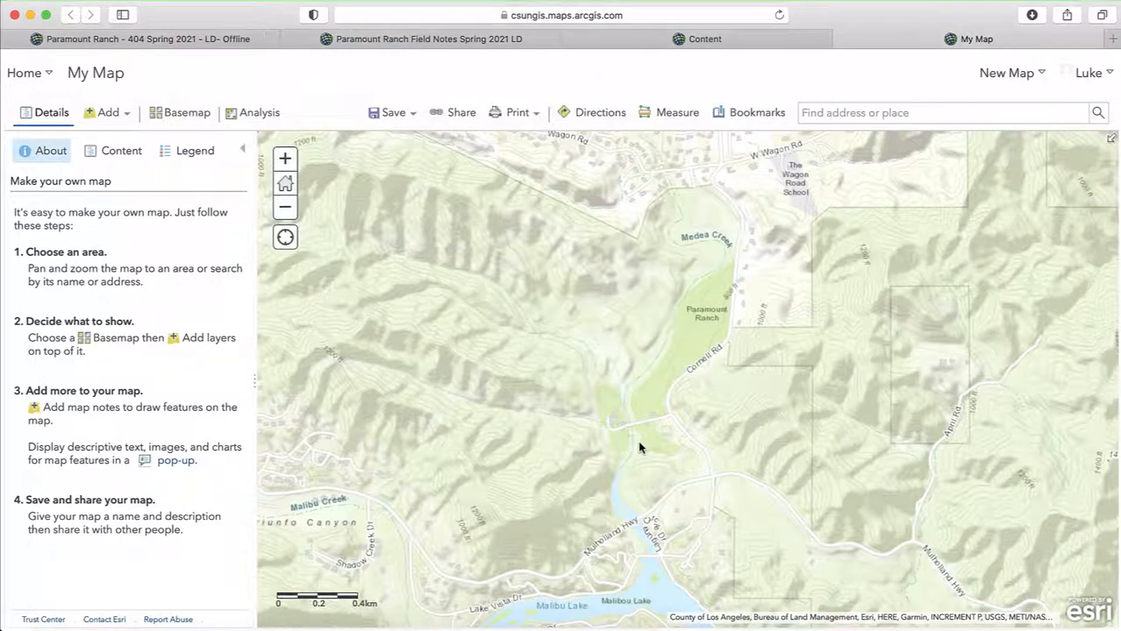
- Start saving the map as a new item and title it "Paramount Ranch - 404 Spring 2021 LD"
left_click(412, 117)
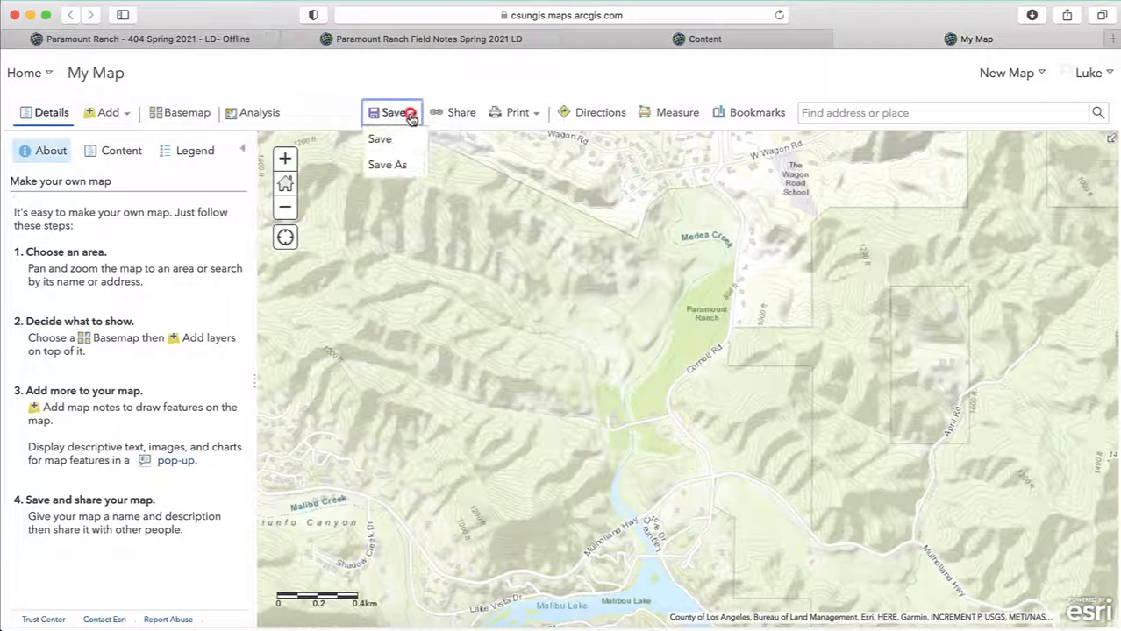
left_click(413, 166)
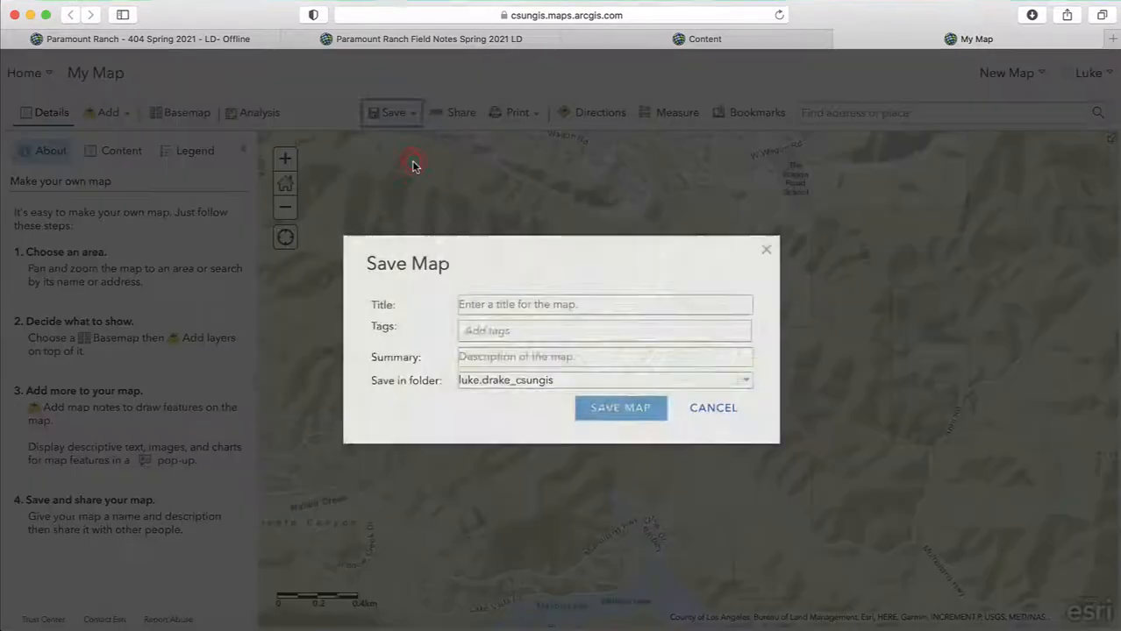
left_click(538, 305)
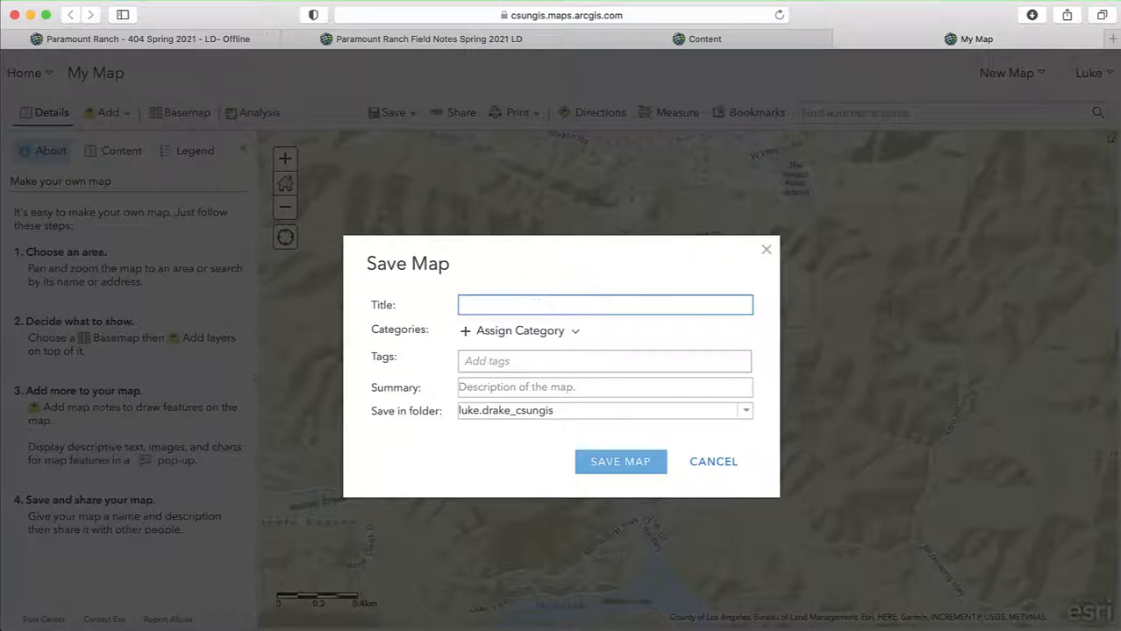
type("Paramount Ranch -")
type(" 404")
type(" Srping")
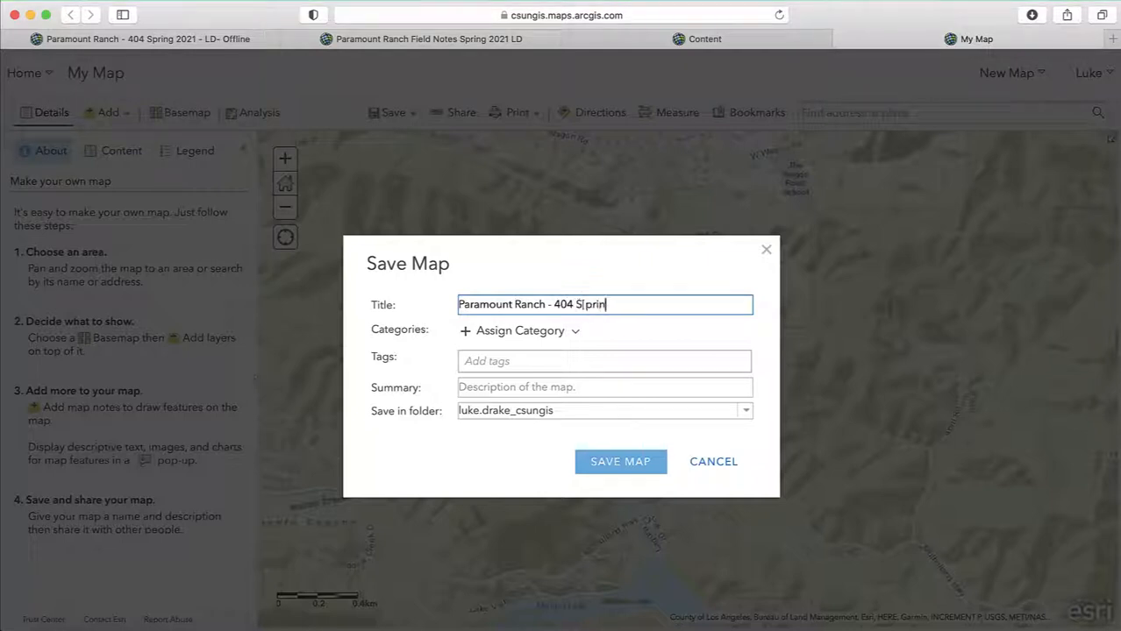
key("BackSpace")
key("BackSpace")
key("BackSpace")
key("BackSpace")
key("BackSpace")
type("pring 2021 LD")
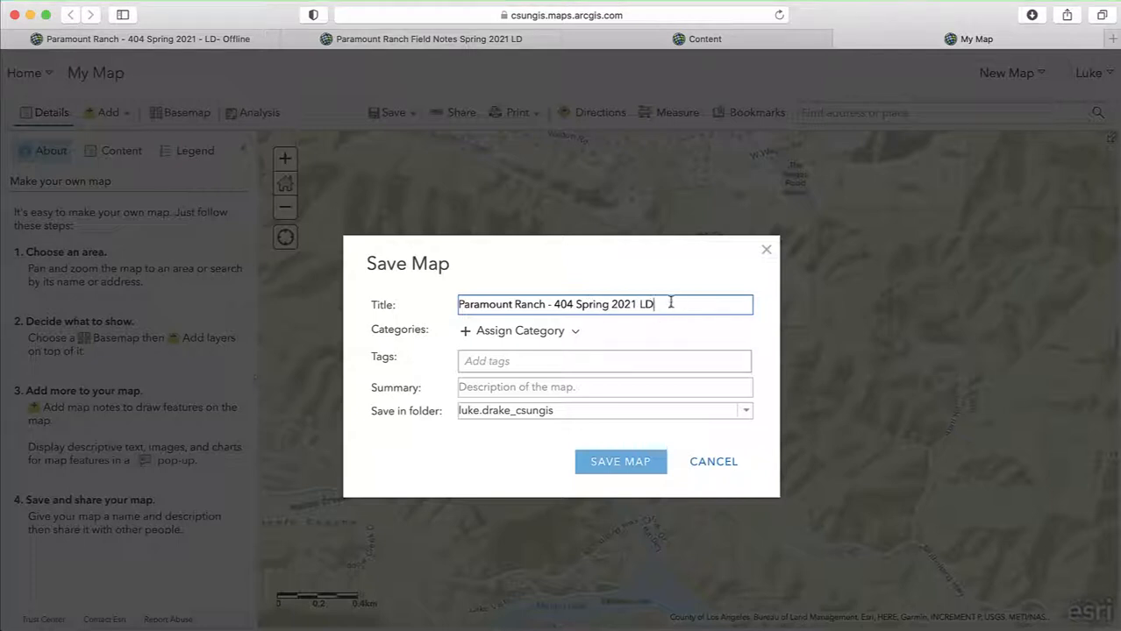
- Cancel saving the new map and switch to the existing map "Paramount Ranch - 404 Spring 2021 - LD- Offline"
left_click(559, 358)
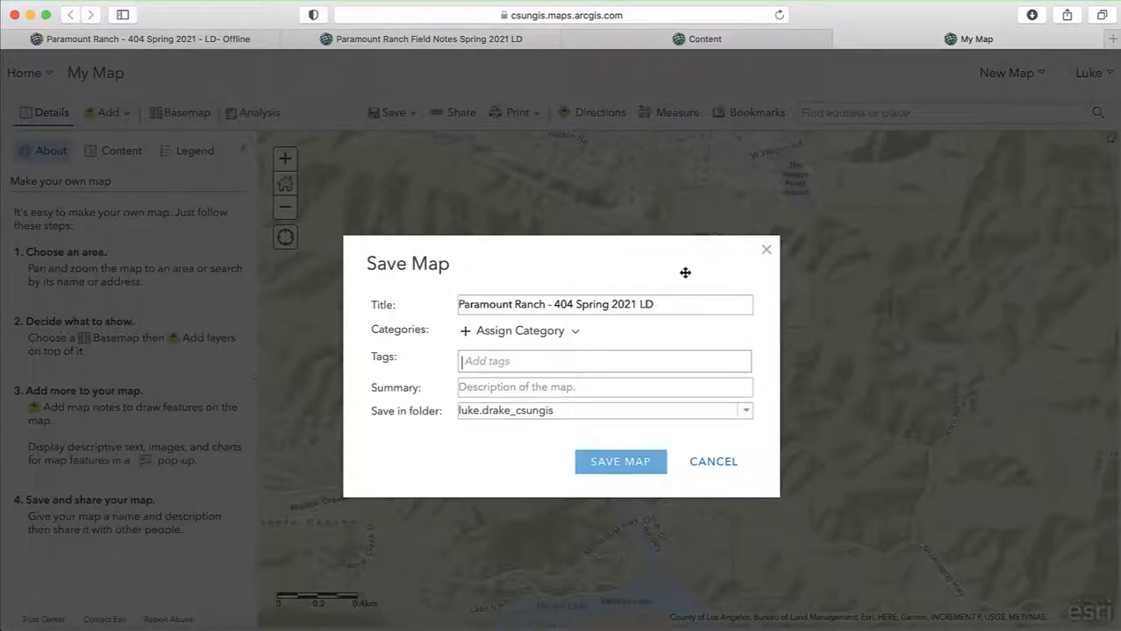
left_click(714, 464)
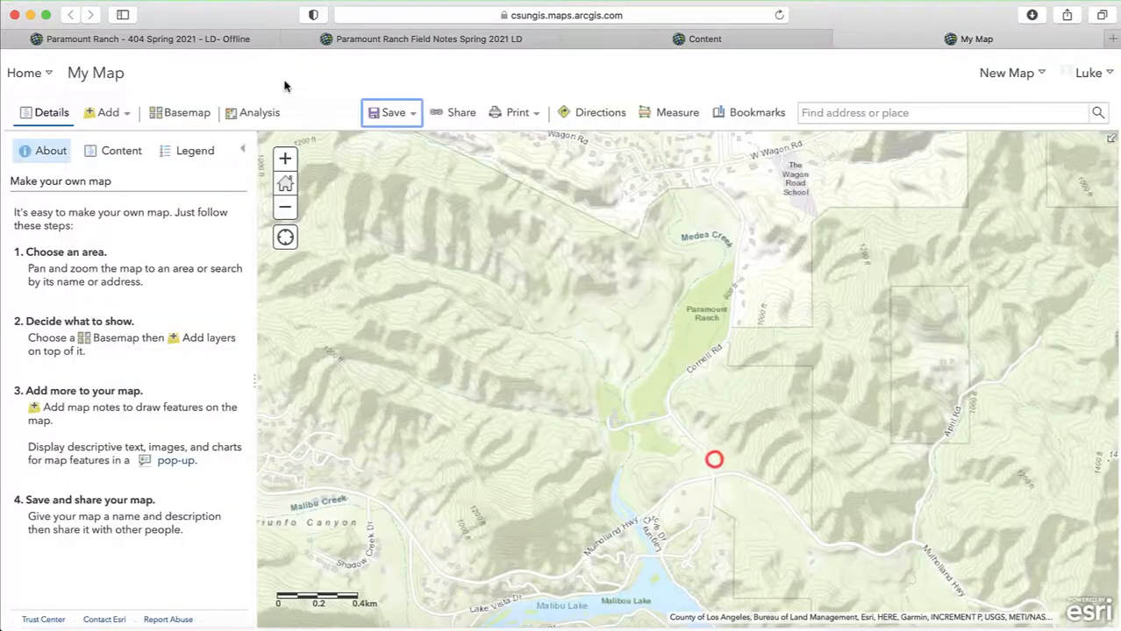
left_click(257, 41)
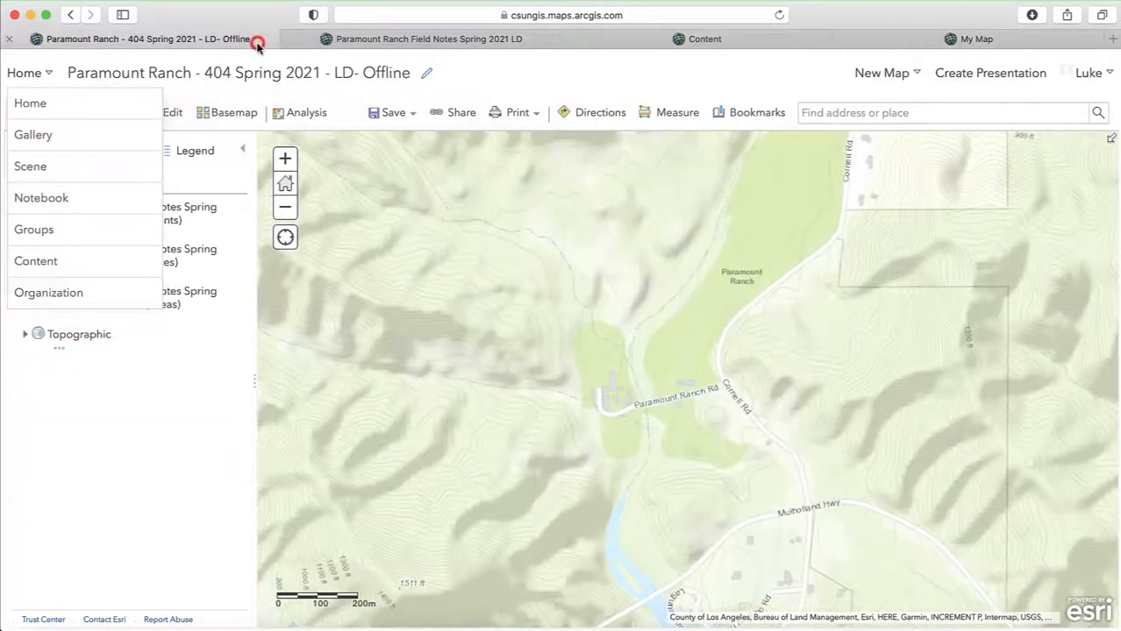
left_click(539, 72)
left_click(134, 435)
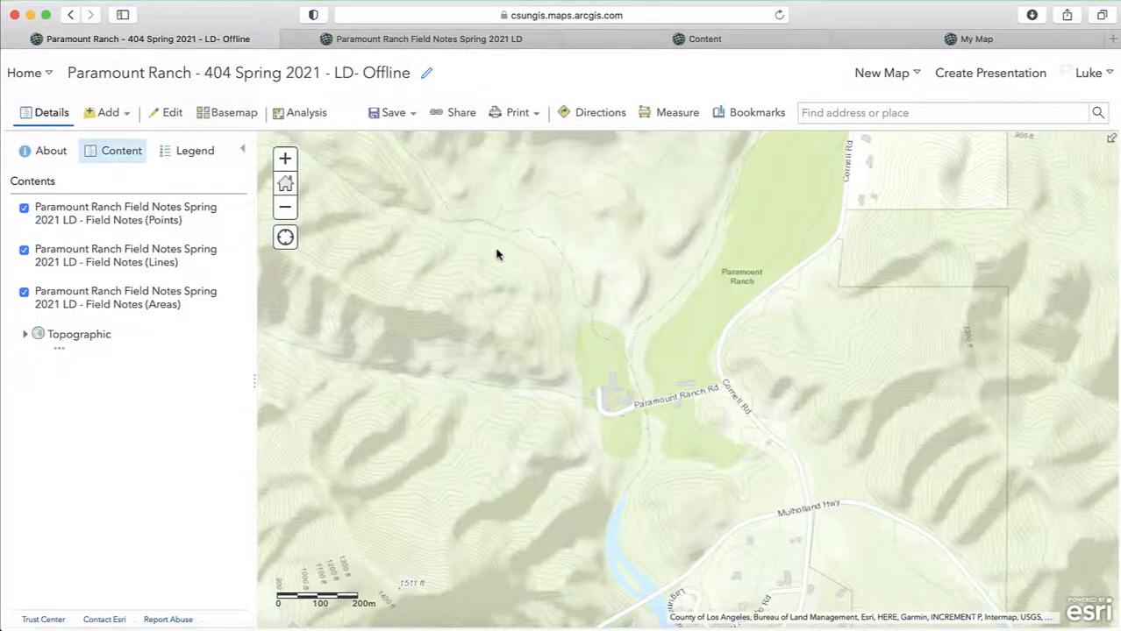
- Start saving the offline map as a copy, try removing the "-Copy" suffix from its title, and cancel the save
left_click(395, 113)
left_click(395, 163)
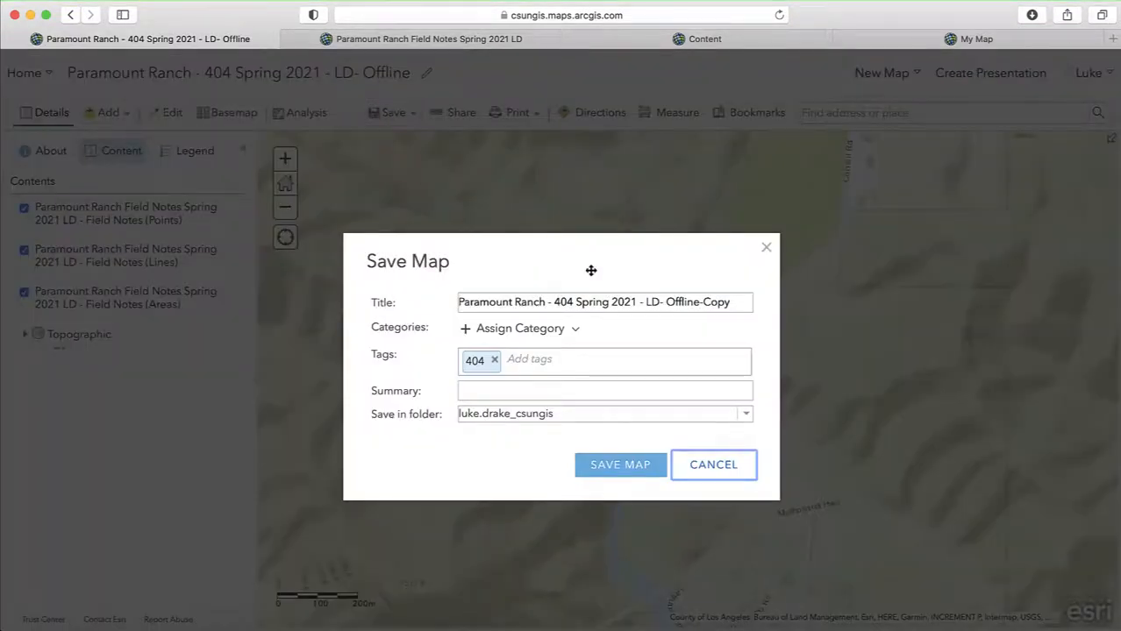
left_click(671, 302)
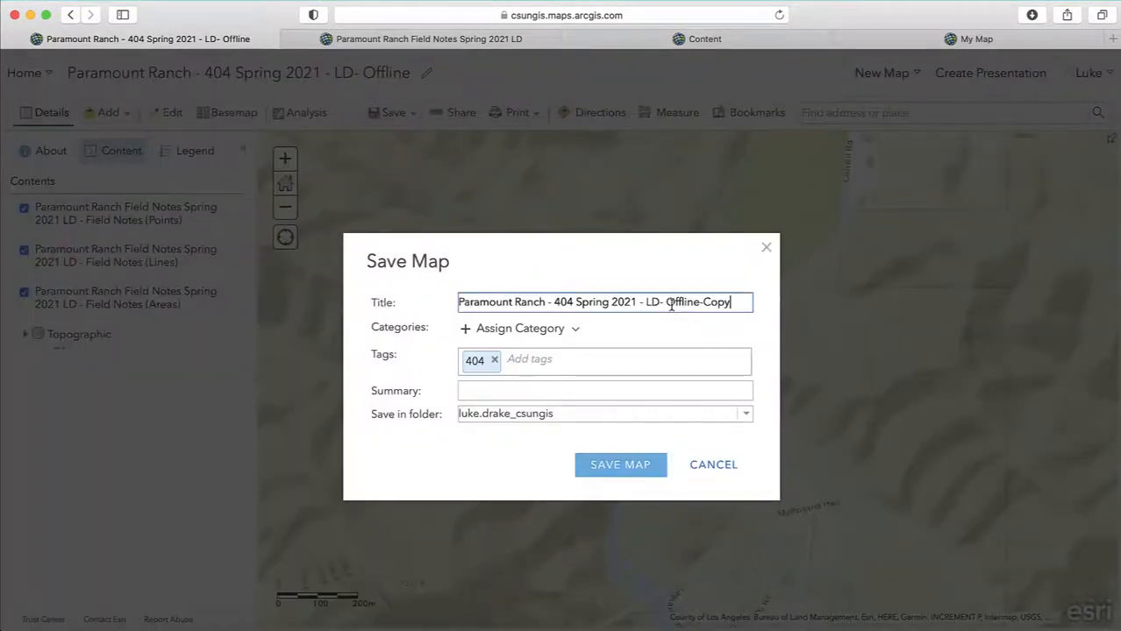
left_click(723, 303)
key("BackSpace")
key("BackSpace")
key("BackSpace")
key("BackSpace")
key("BackSpace")
left_click(729, 471)
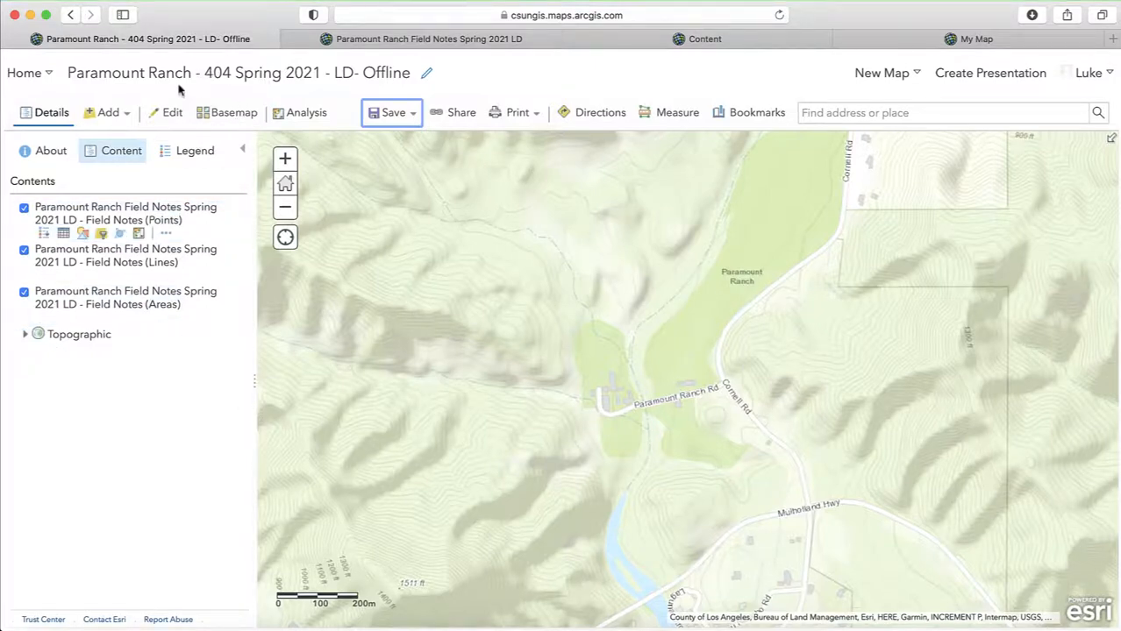
- Search the layers in My Content for "paramount ranch" to find the Field Notes Spring 2021 LD layer, and return to the map's contents
left_click(114, 117)
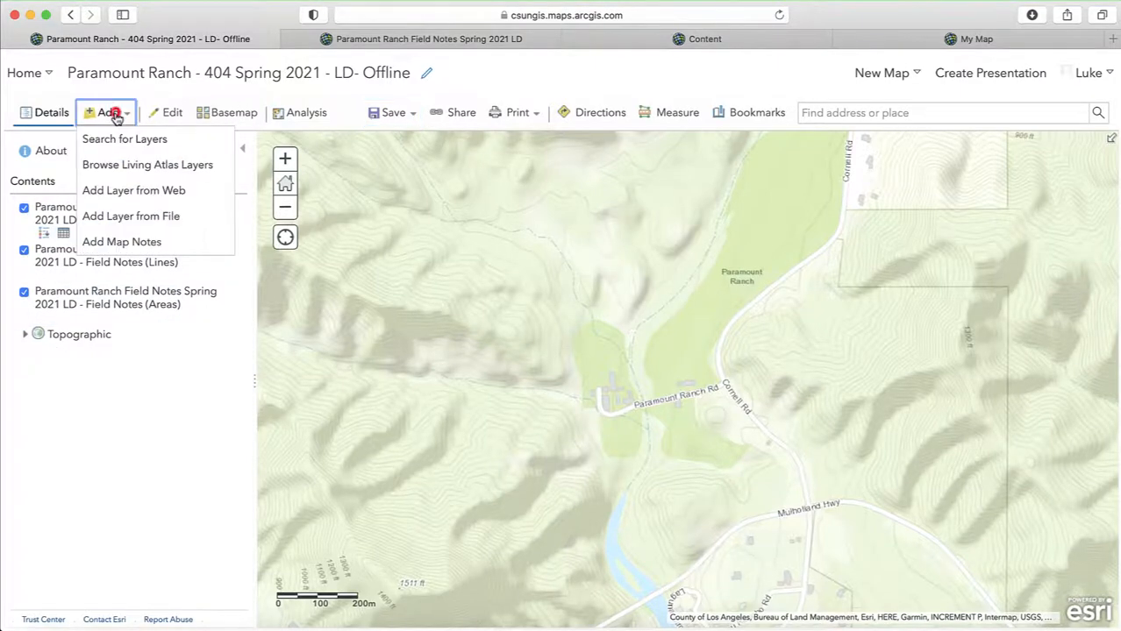
left_click(114, 116)
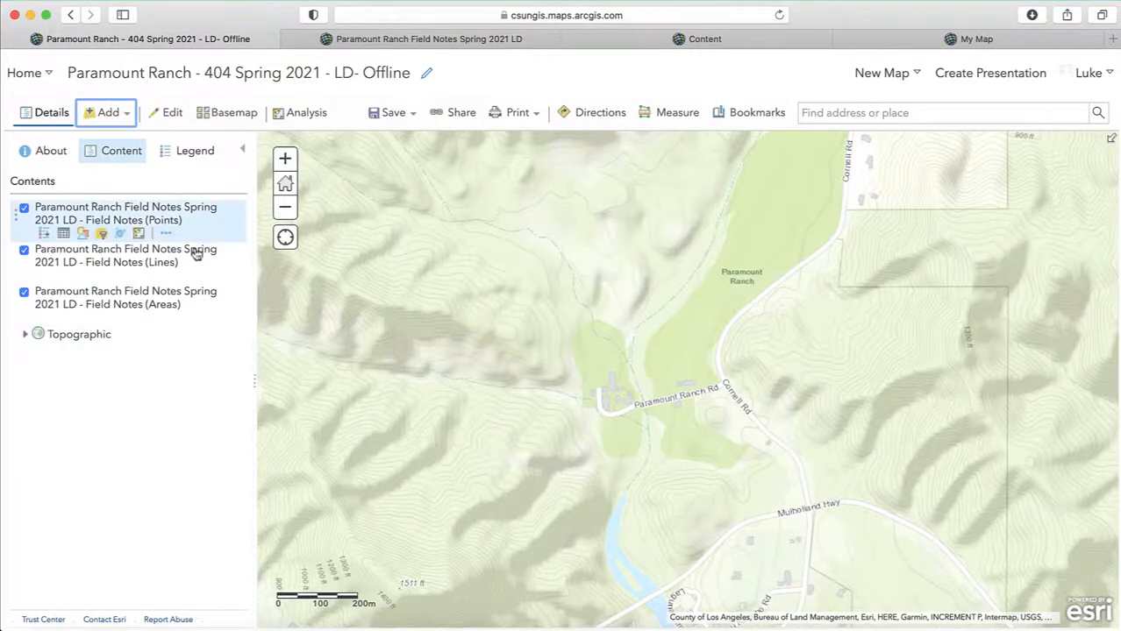
left_click(121, 115)
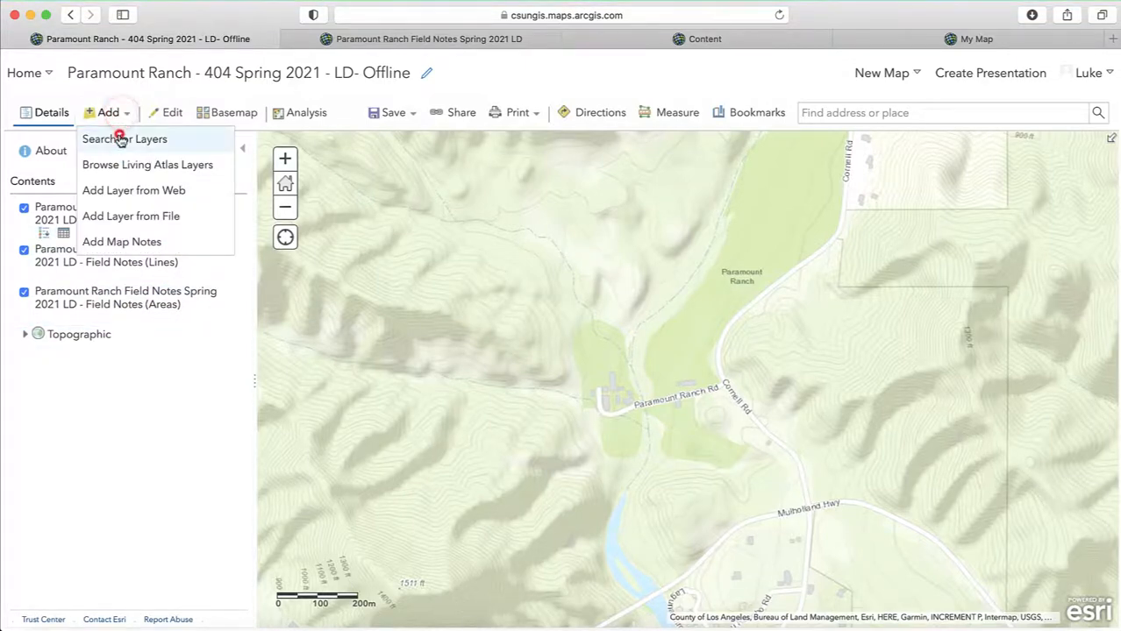
left_click(119, 139)
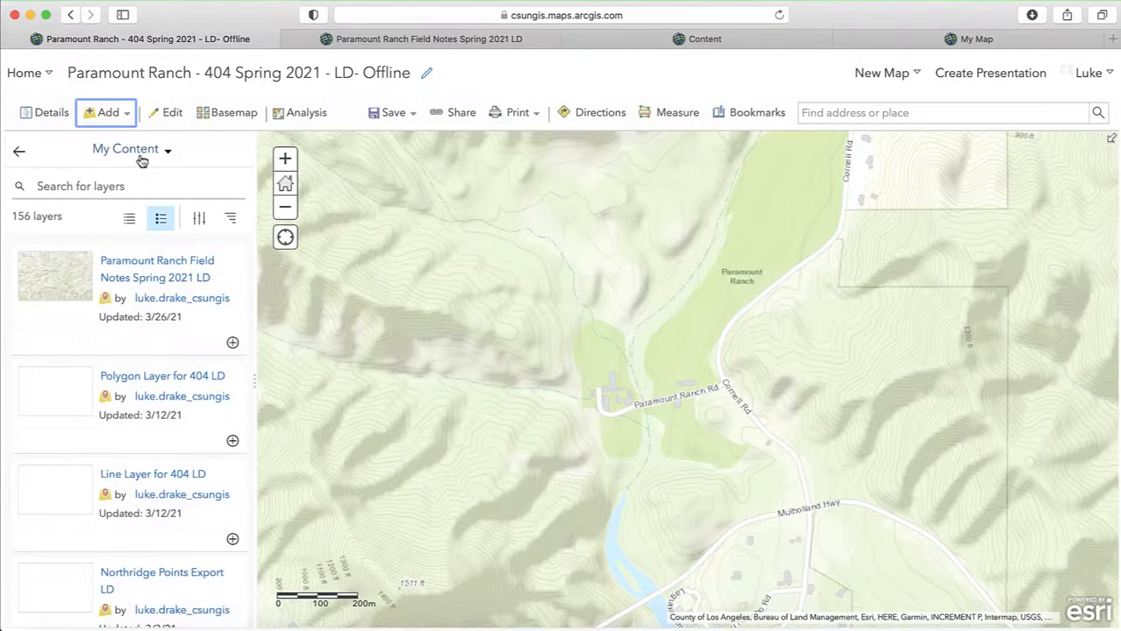
left_click(111, 186)
type("par")
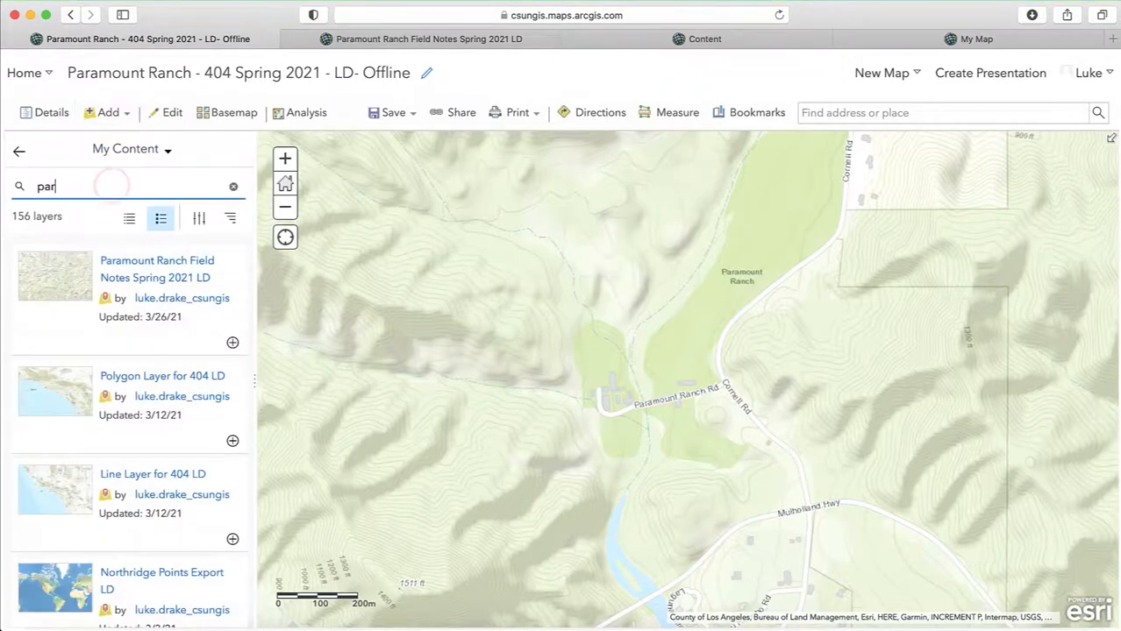
type("amount ranch")
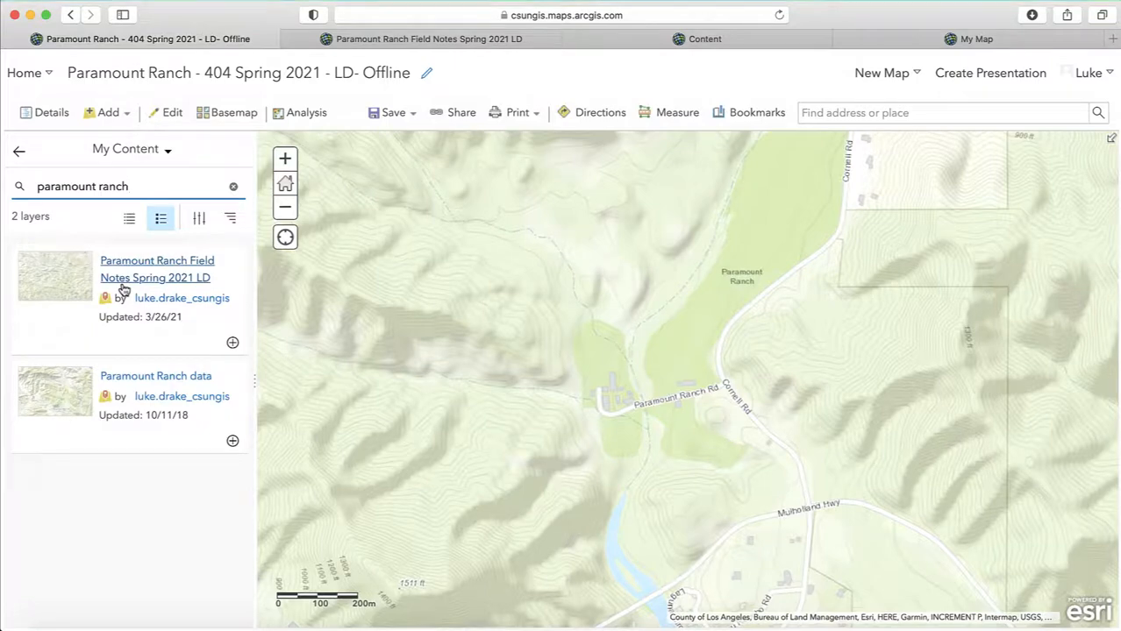
left_click(234, 344)
left_click(20, 153)
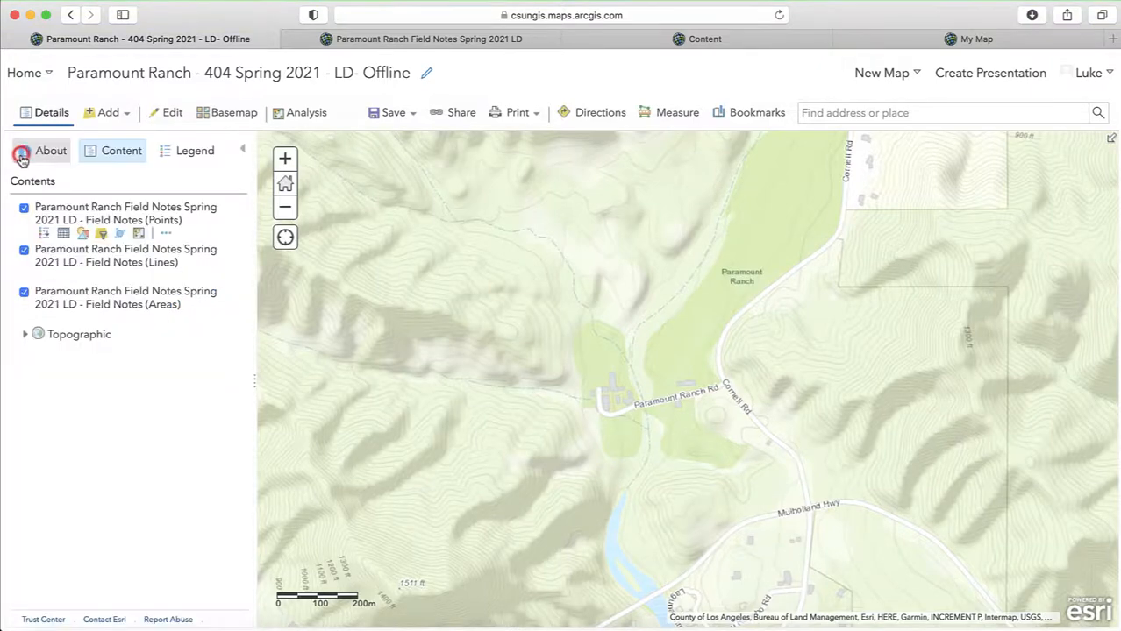
- Save the offline Paramount Ranch map, with its Field Notes points, lines and areas layers, under its existing title
left_click(183, 425)
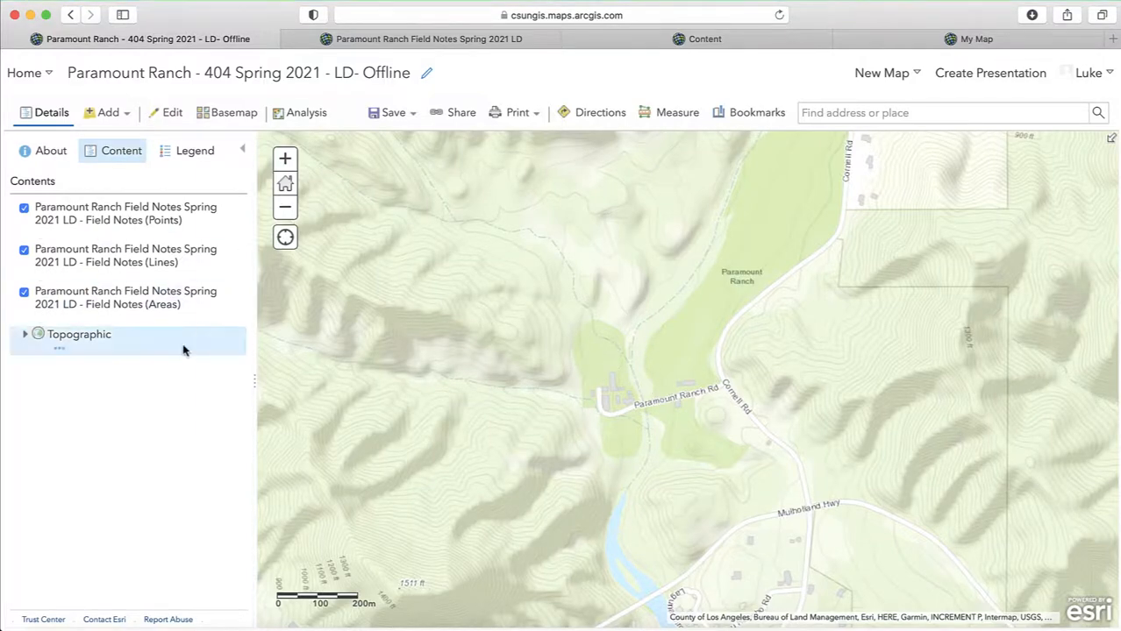
left_click(392, 114)
left_click(401, 142)
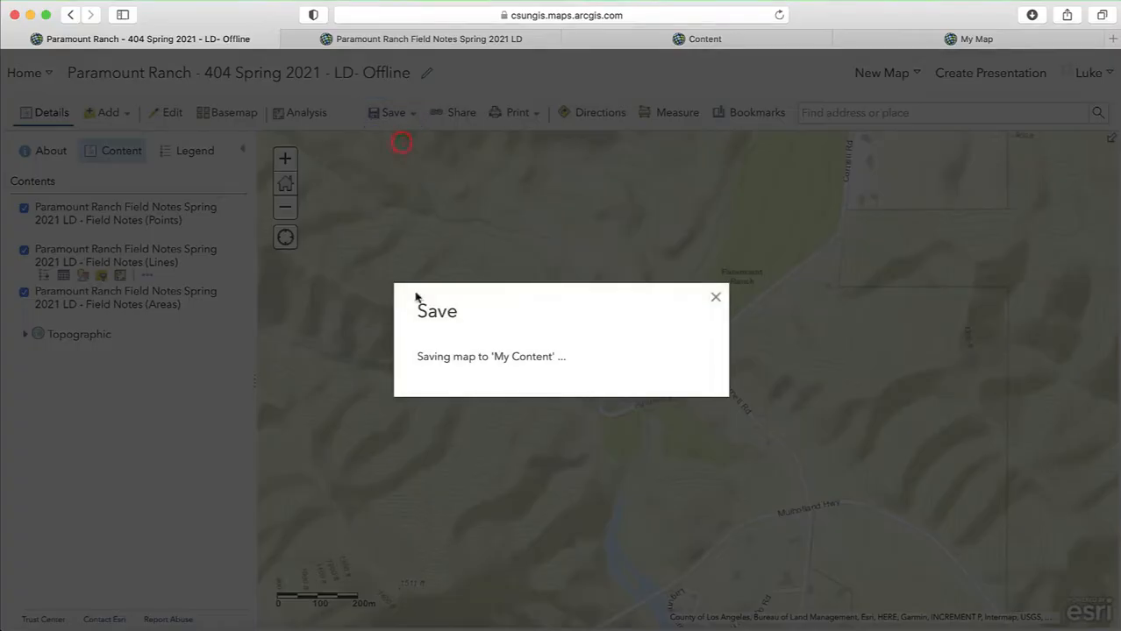